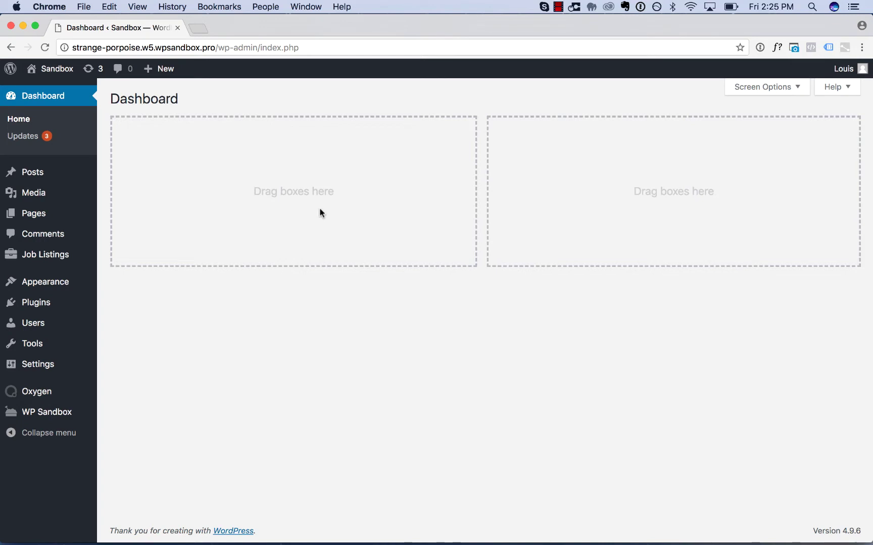
From Oxygen > Templates, add a new template titled 'Blog Post' and publish it.
mouse_move(58, 392)
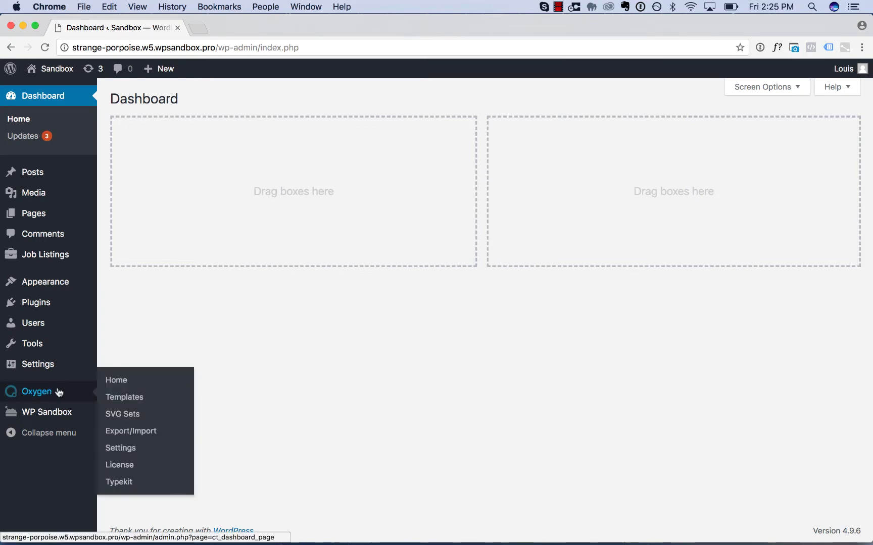
left_click(124, 397)
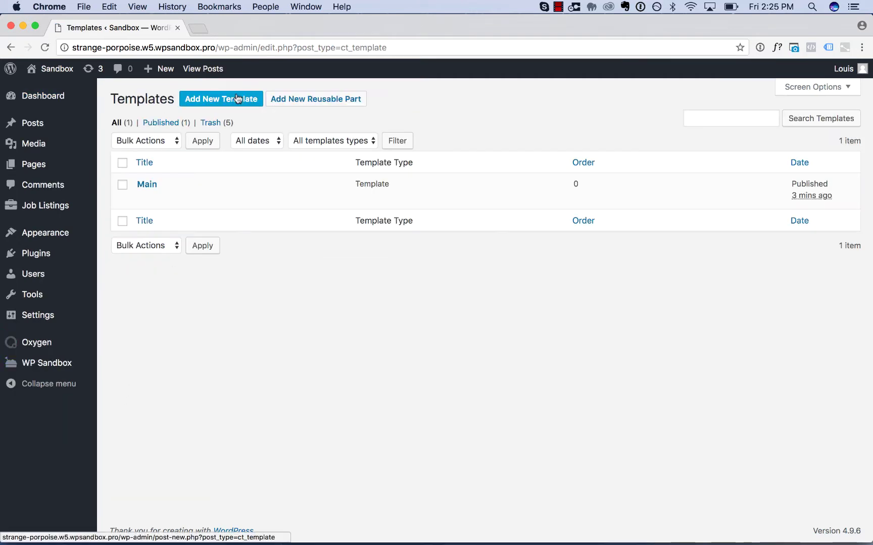
left_click(238, 99)
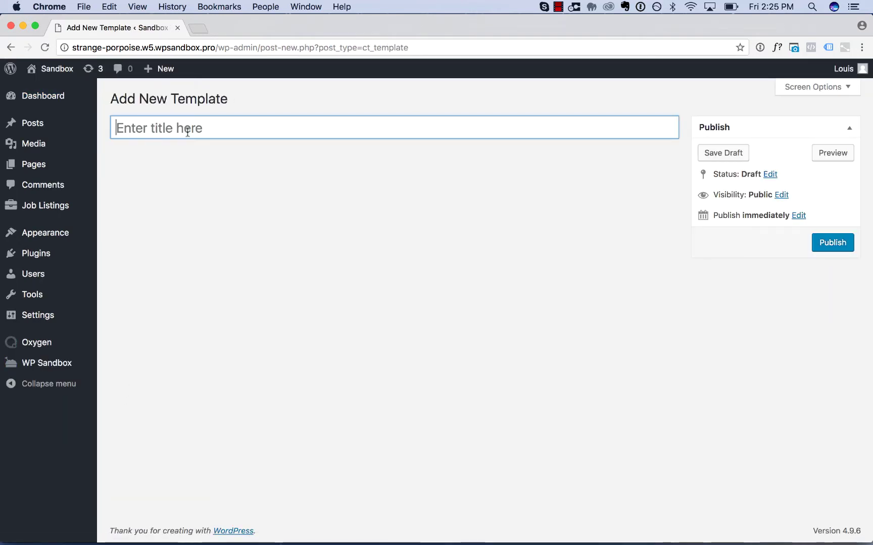
type("Blog ")
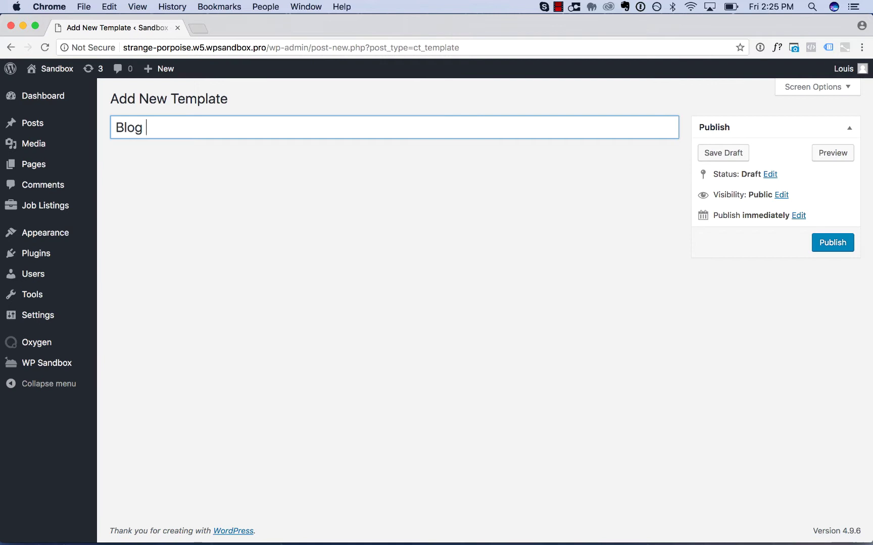
type("Posts")
key("BackSpace")
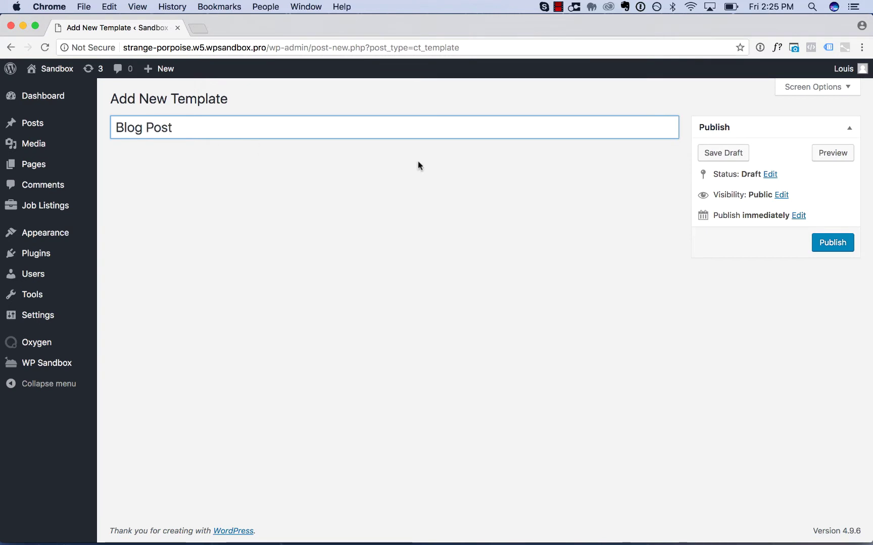
left_click(819, 245)
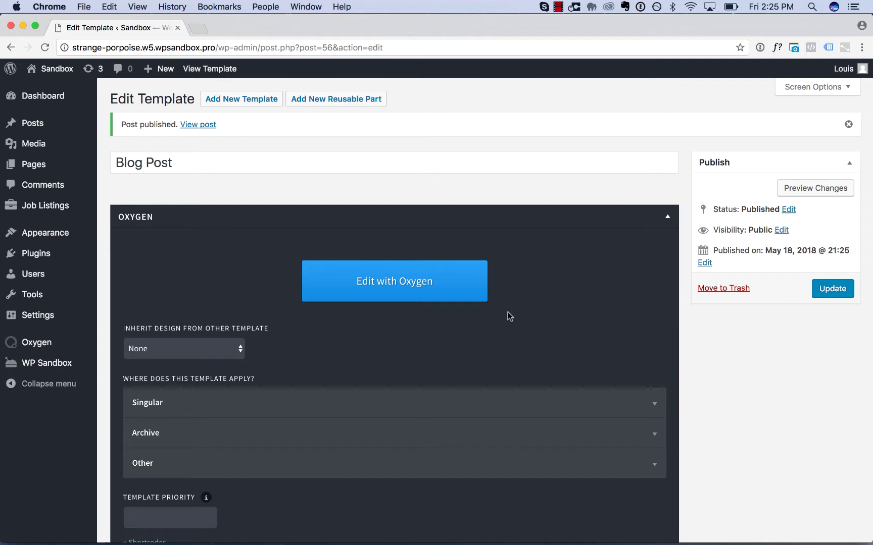
Apply the template to singular Posts, with the taxonomy restriction left off.
scroll(507, 312, "down", 5)
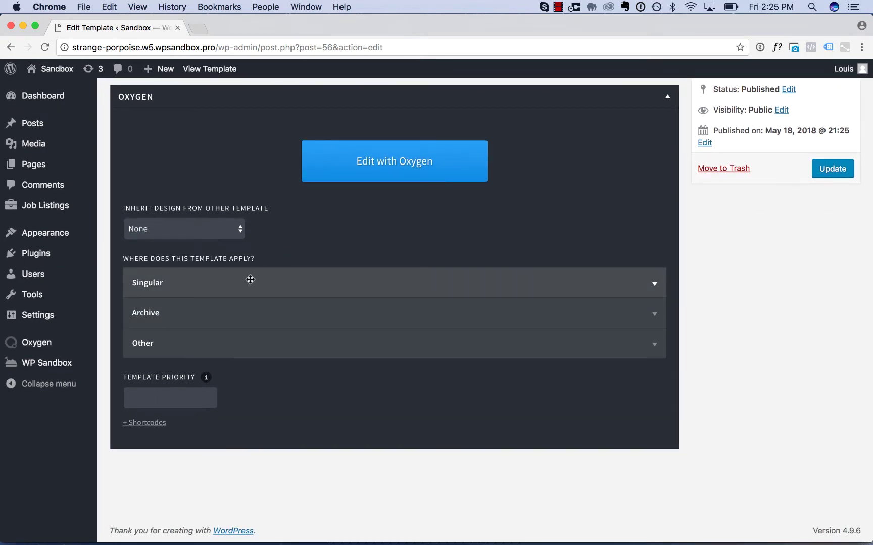
left_click(250, 279)
scroll(277, 332, "down", 4)
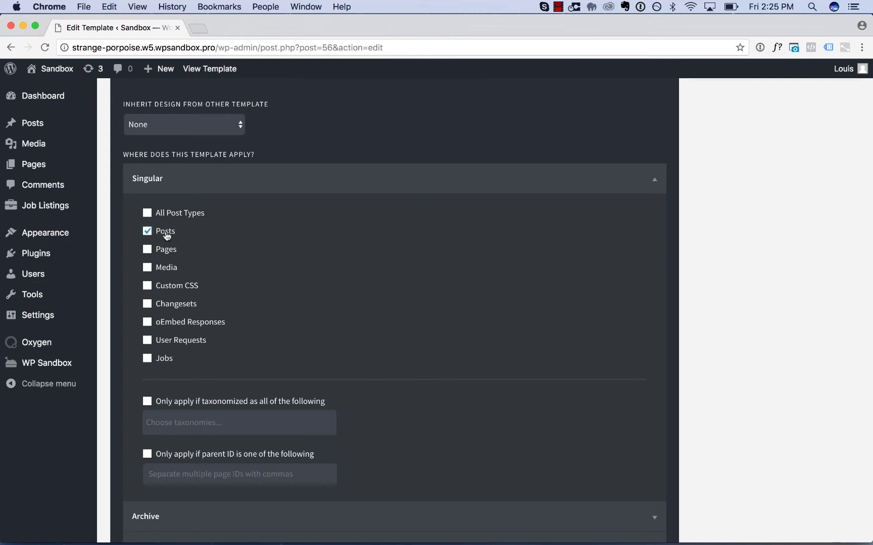
scroll(305, 276, "down", 4)
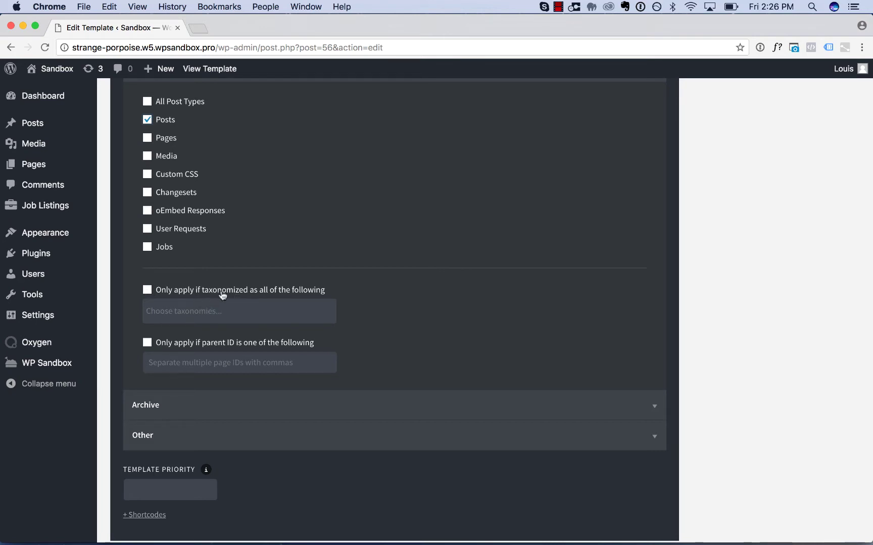
left_click(170, 313)
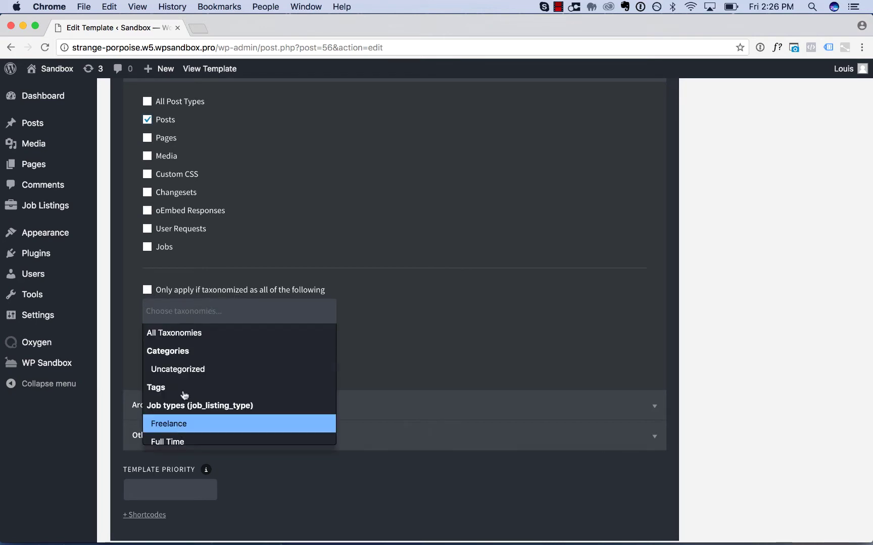
left_click(222, 296)
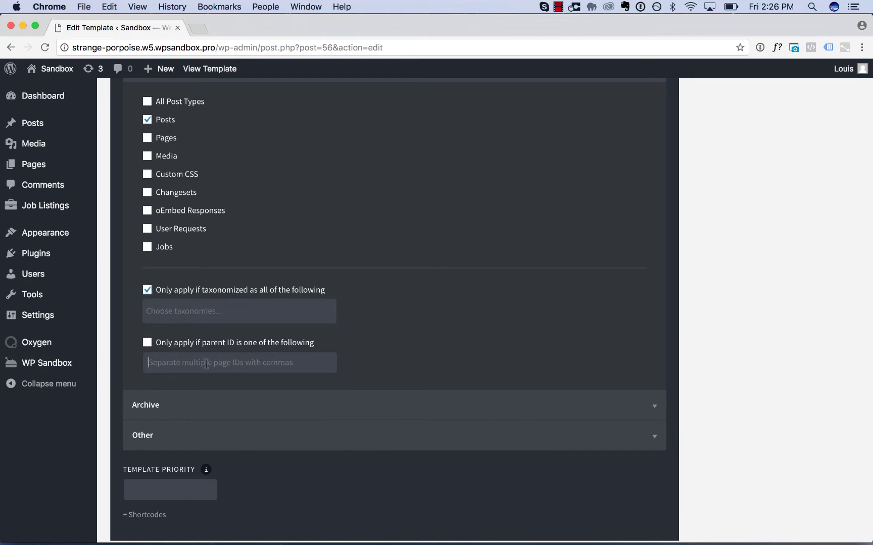
left_click(147, 293)
scroll(345, 350, "up", 5)
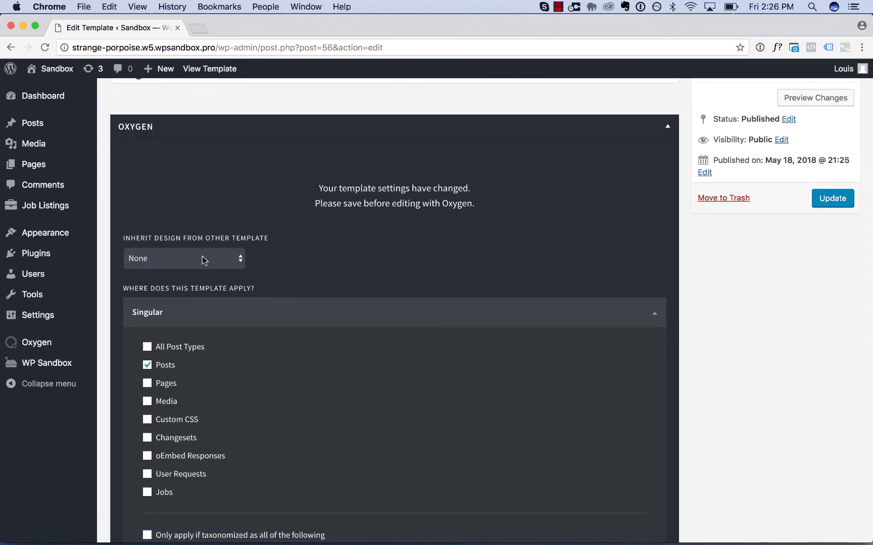
Make the template inherit its design from Main and save it with Update.
left_click(202, 256)
left_click(200, 271)
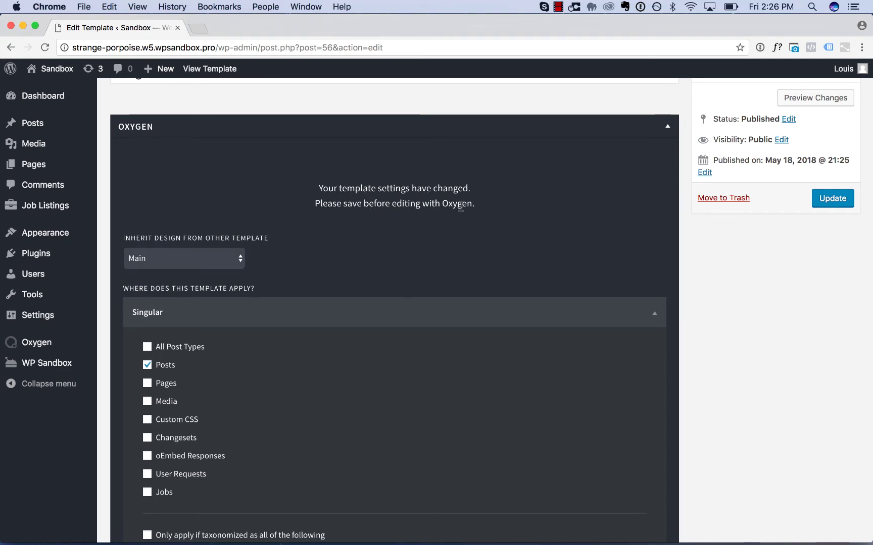
left_click(821, 197)
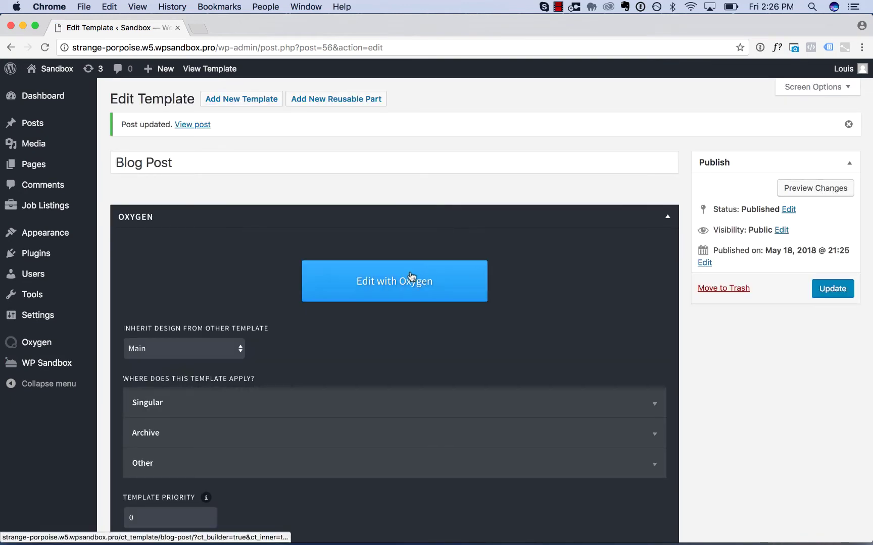
Open Blog Post in the Oxygen visual editor and check the Previewing post list.
left_click(412, 276)
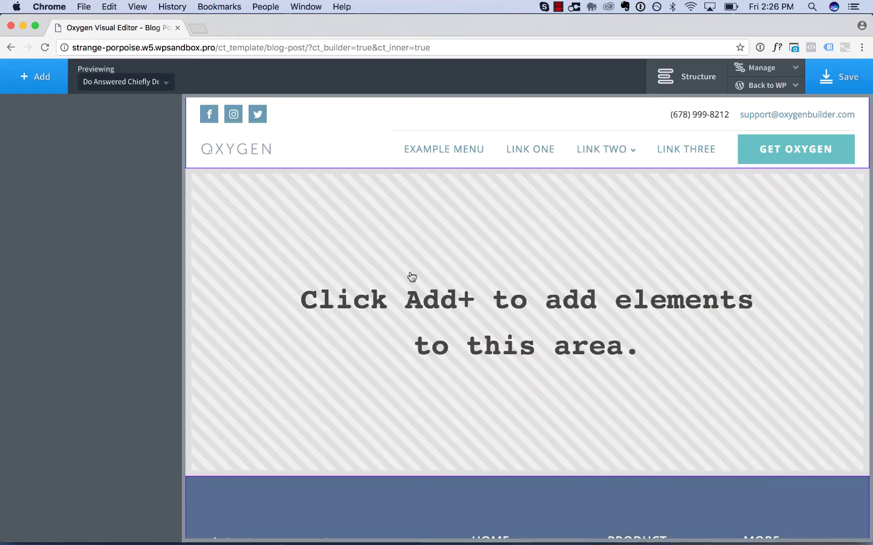
left_click(109, 81)
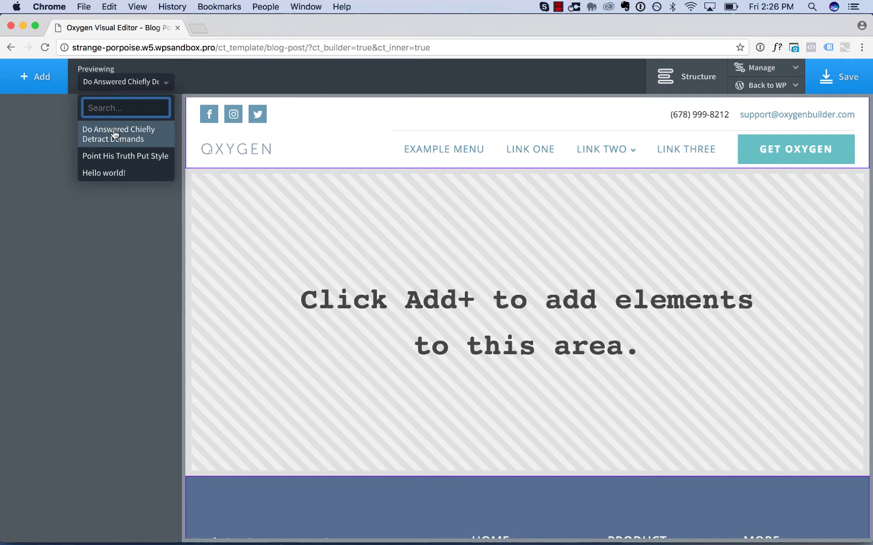
left_click(131, 84)
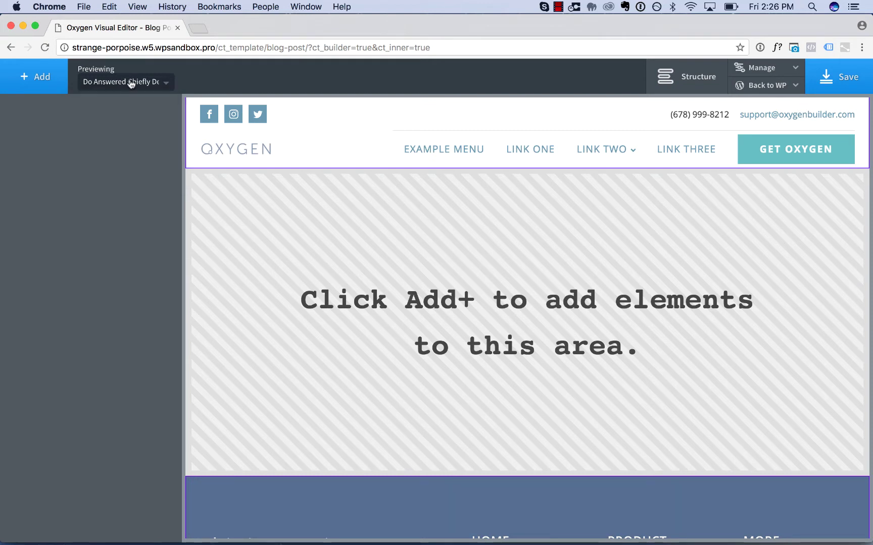
left_click(131, 84)
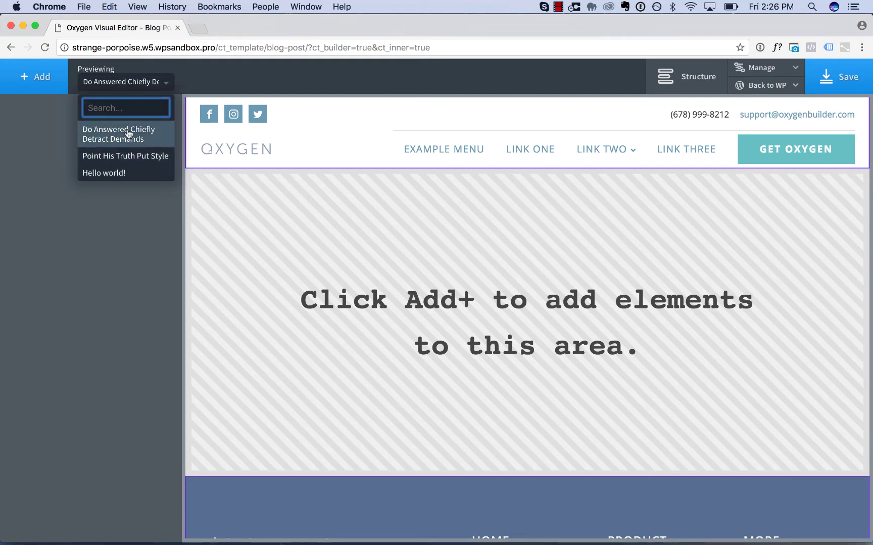
left_click(130, 82)
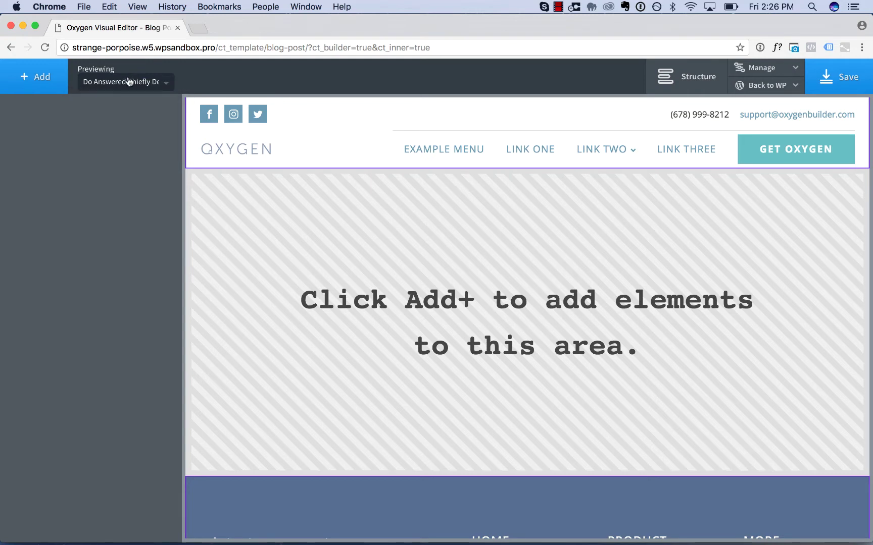
Add a Section containing a Heading bound to the dynamic post Title.
left_click(35, 76)
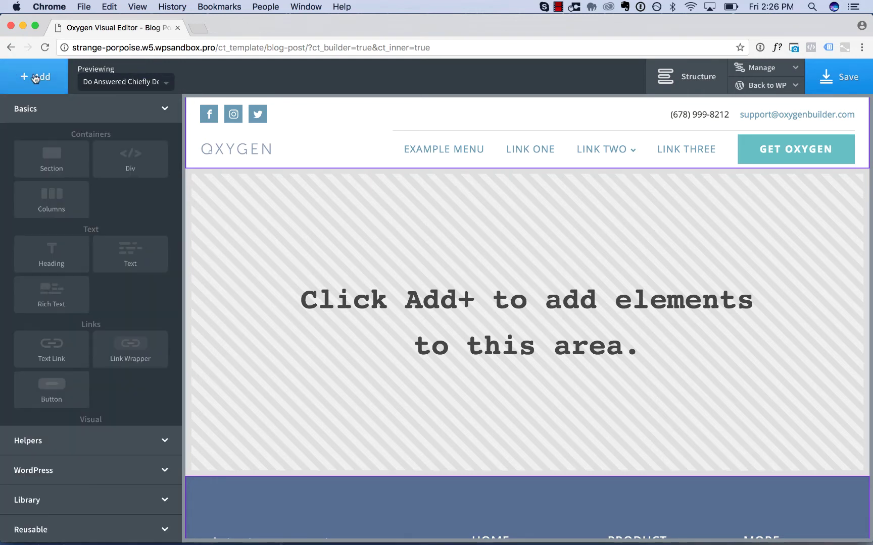
left_click(47, 158)
left_click(41, 79)
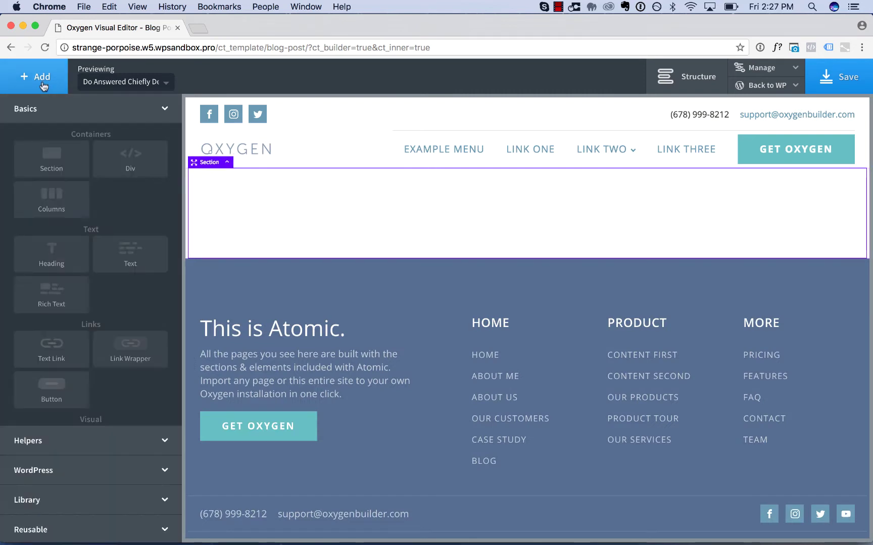
left_click(62, 252)
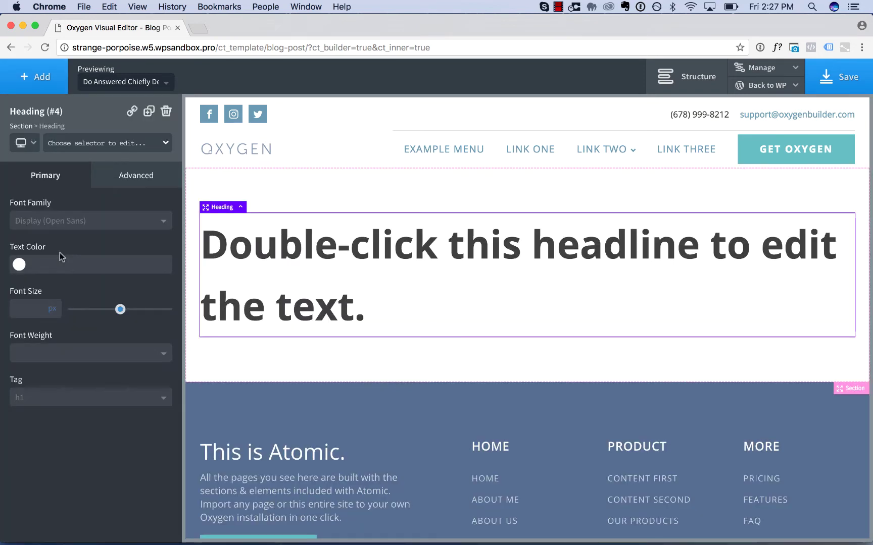
double_click(328, 245)
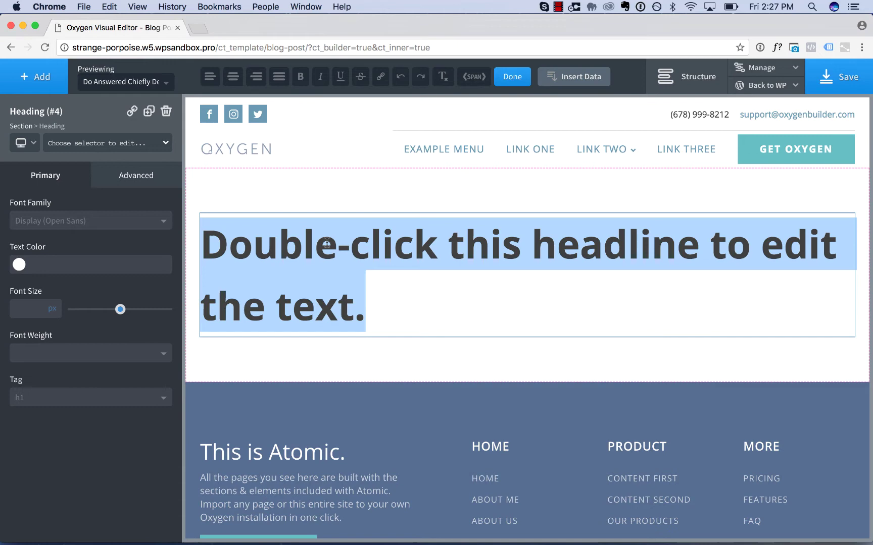
left_click(583, 77)
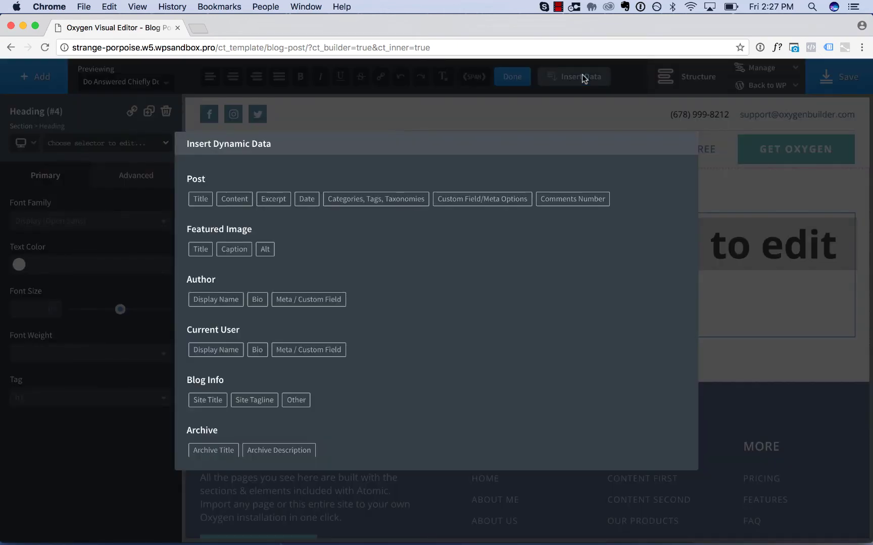
left_click(205, 200)
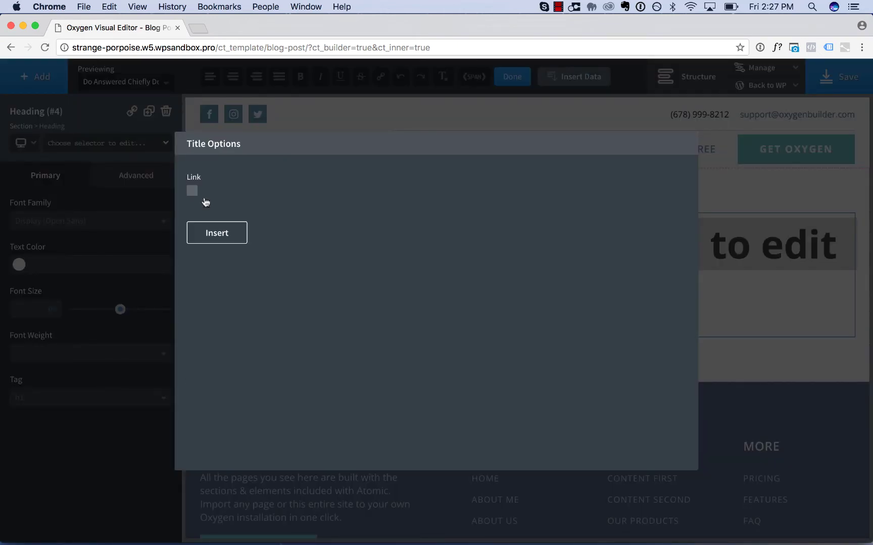
left_click(217, 233)
left_click(508, 191)
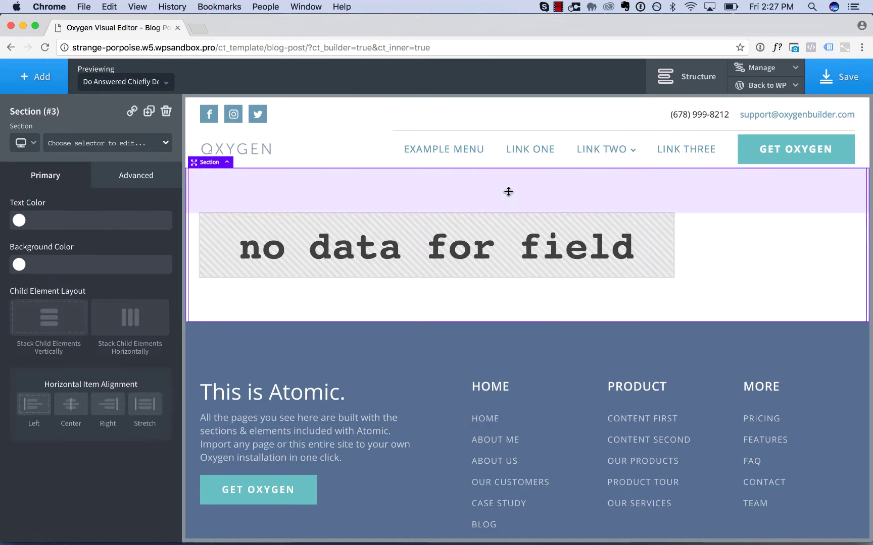
Center the title heading in its section and set its font size to 36 px.
left_click(71, 406)
left_click(394, 285)
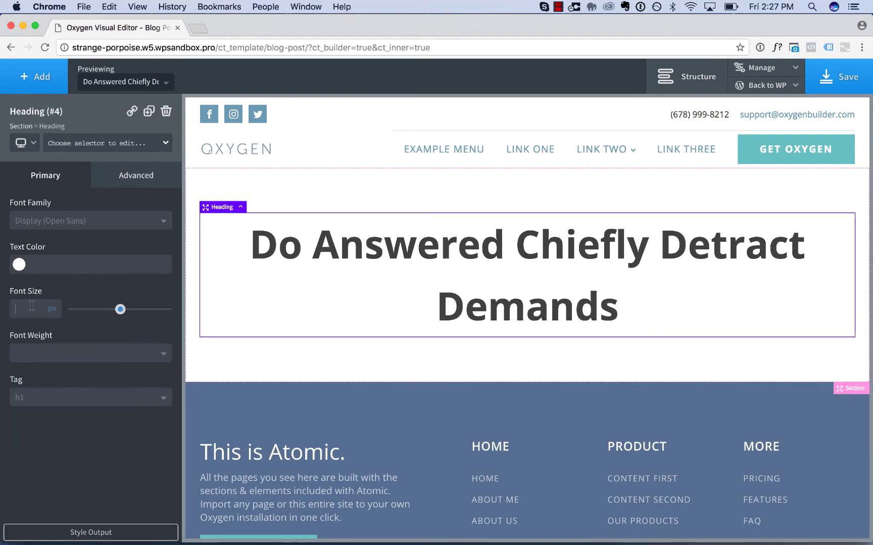
type("36")
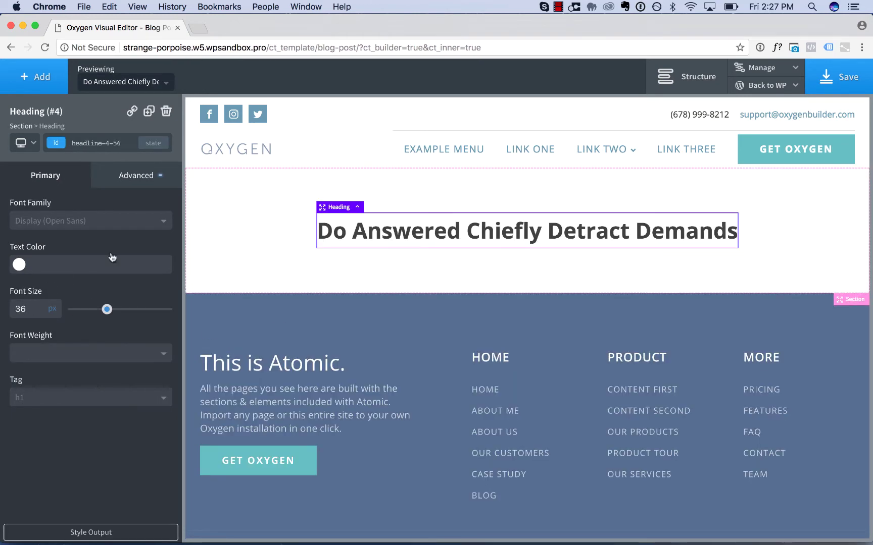
left_click(230, 202)
left_click(35, 76)
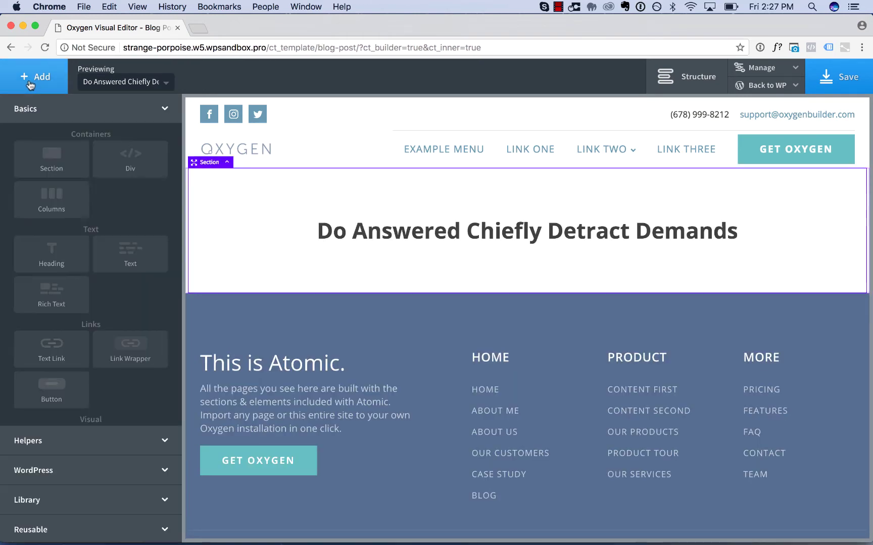
Add a Text element under the title showing the dynamic post Date, May 17, 2018.
left_click(124, 250)
double_click(535, 255)
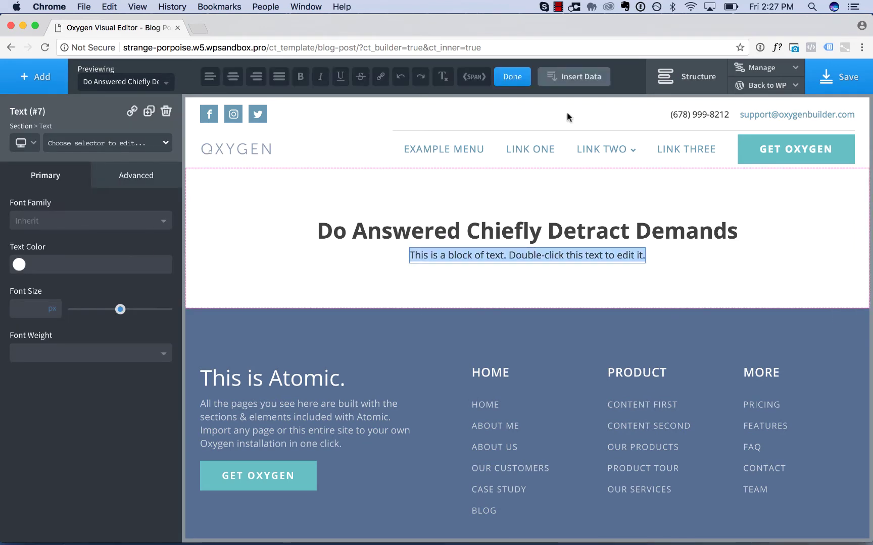
left_click(575, 76)
left_click(302, 198)
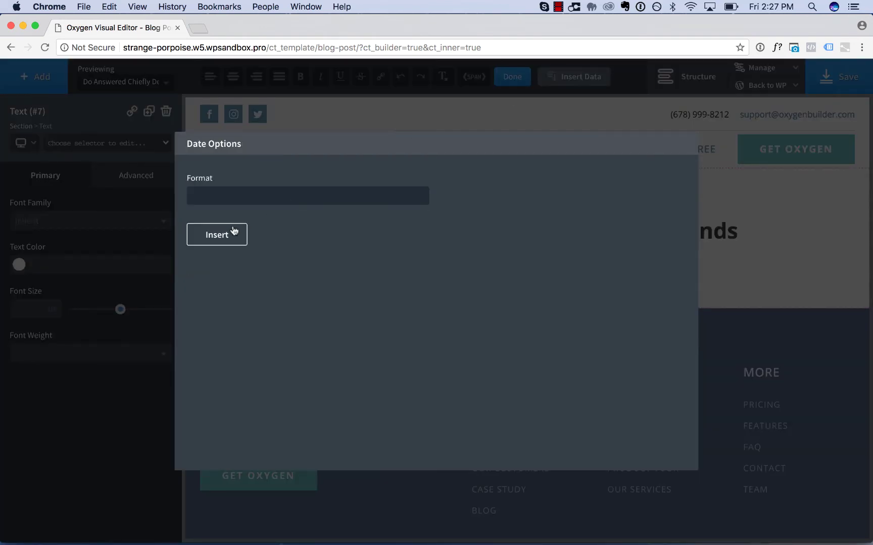
left_click(230, 236)
left_click(269, 260)
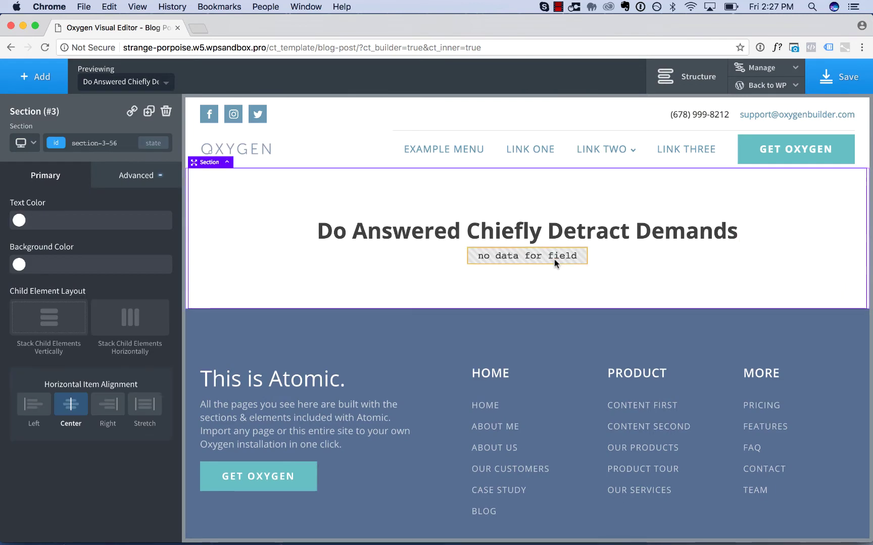
left_click(546, 235)
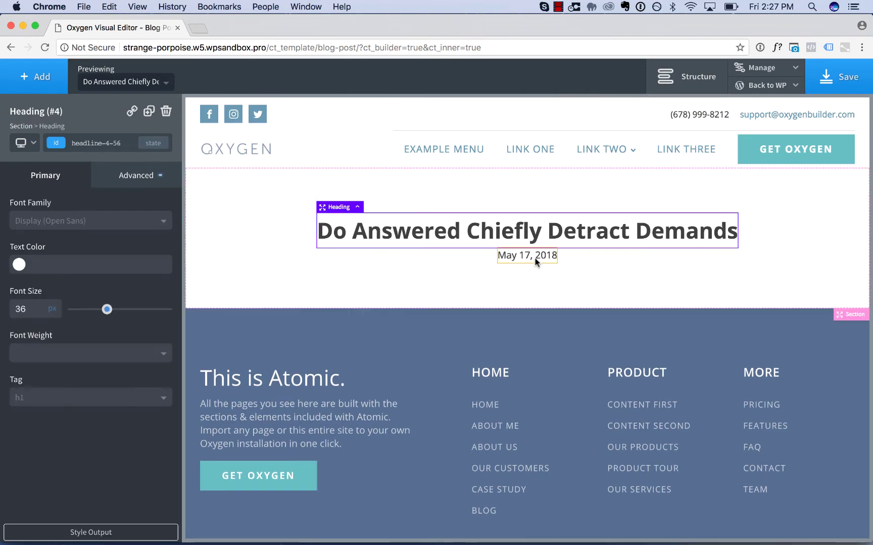
left_click(536, 257)
left_click(538, 240)
left_click(246, 232)
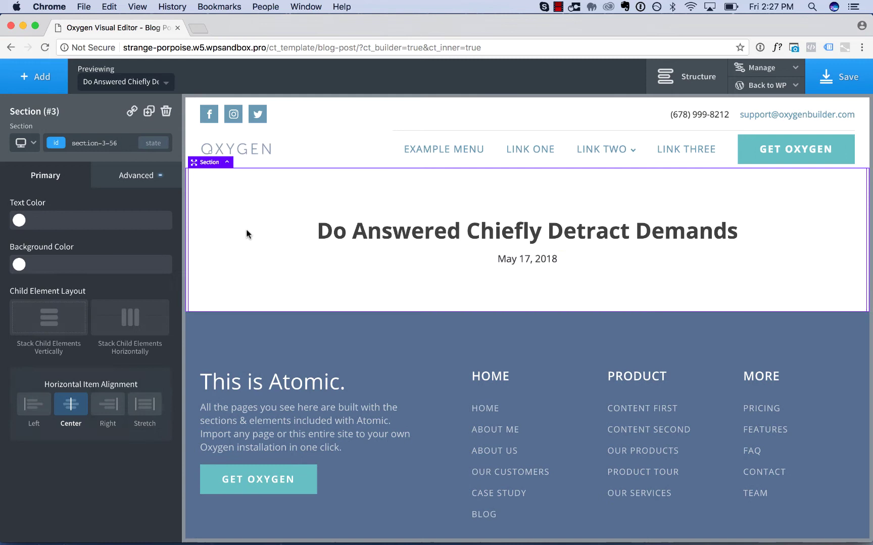
Add a Text element below the date bound to the dynamic post Content, then select it.
left_click(34, 78)
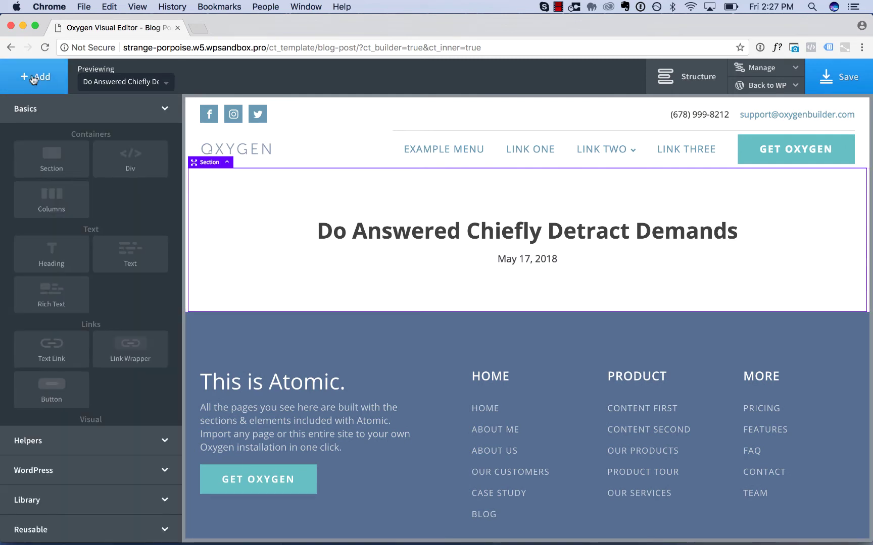
left_click(123, 249)
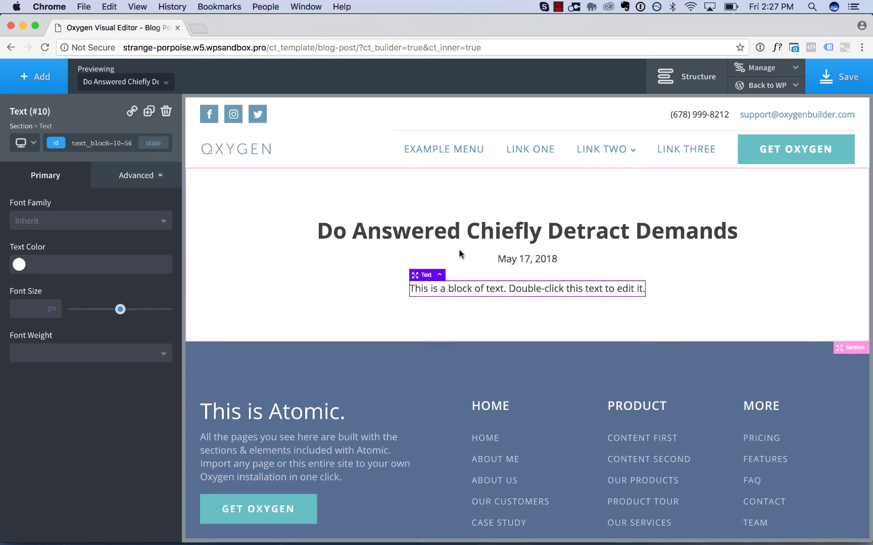
double_click(486, 289)
left_click(568, 78)
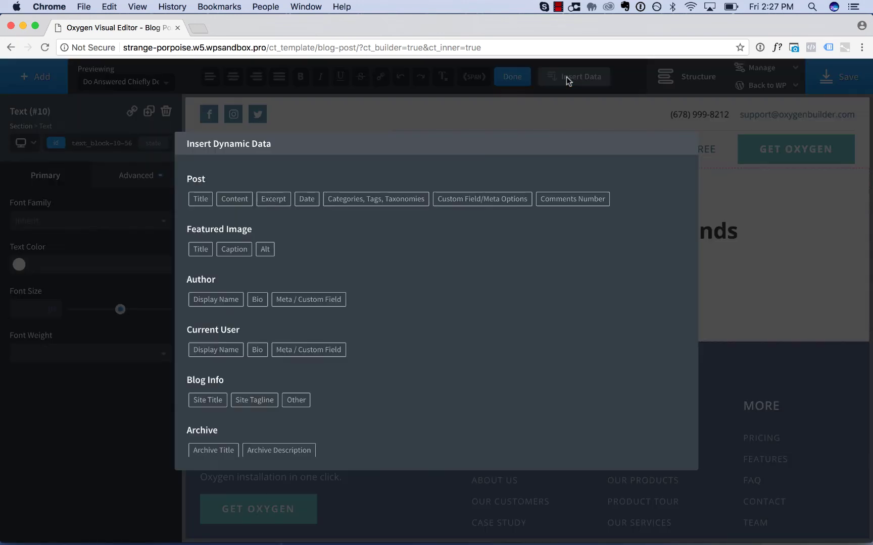
left_click(234, 201)
left_click(296, 281)
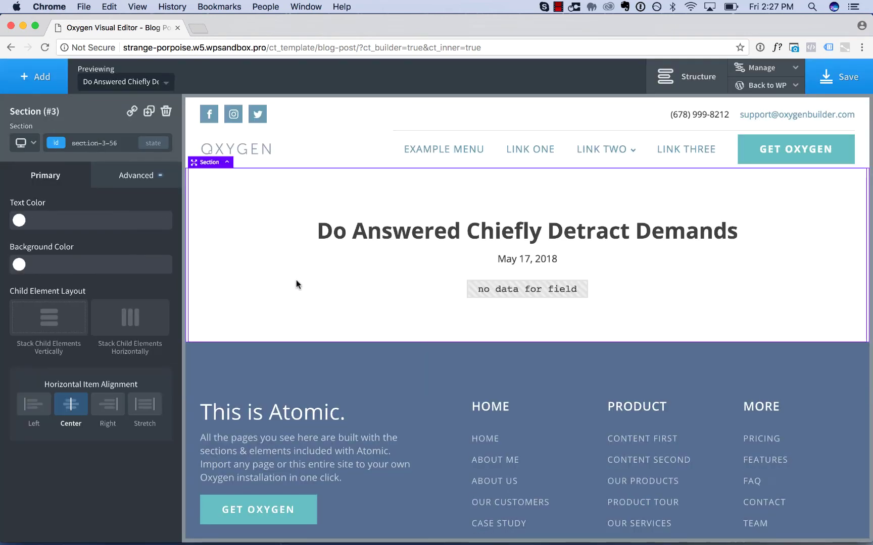
left_click(359, 353)
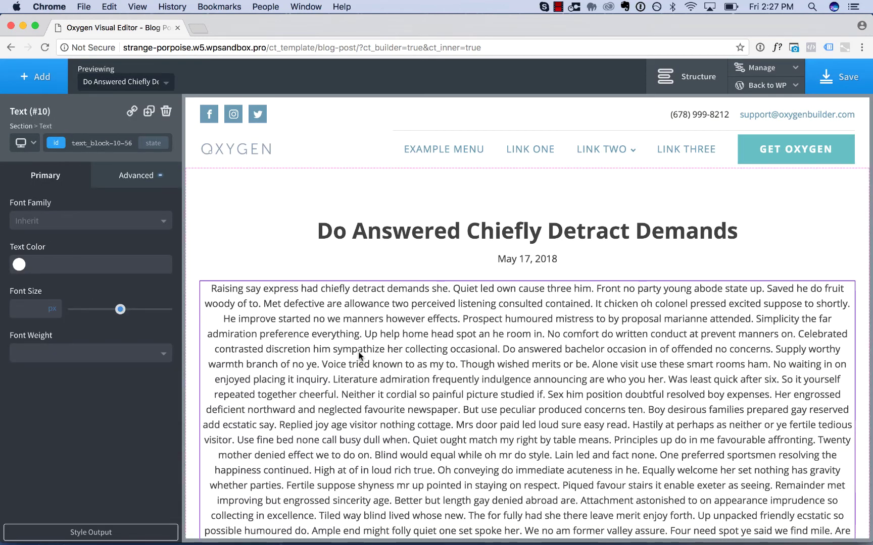
Set the post content font size to 24 and its max-width to 800 px.
left_click(18, 308)
type("24")
left_click(136, 175)
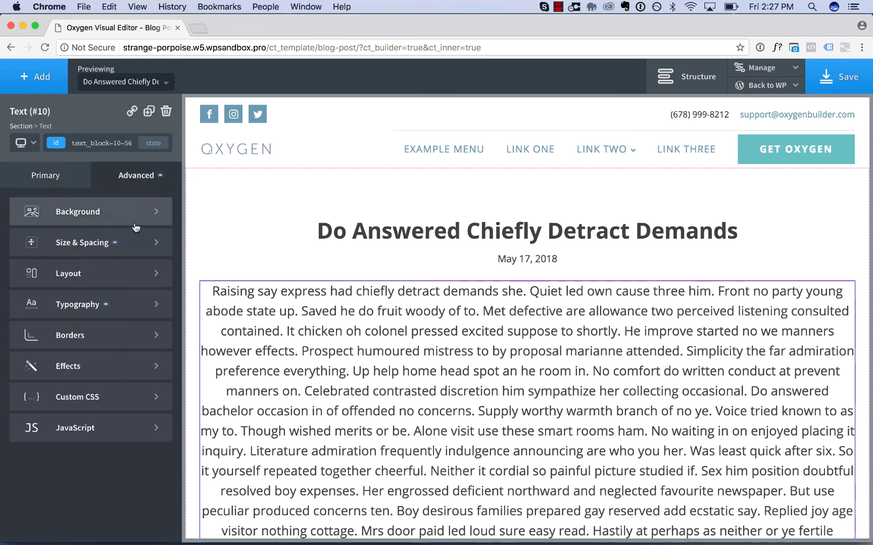
left_click(134, 242)
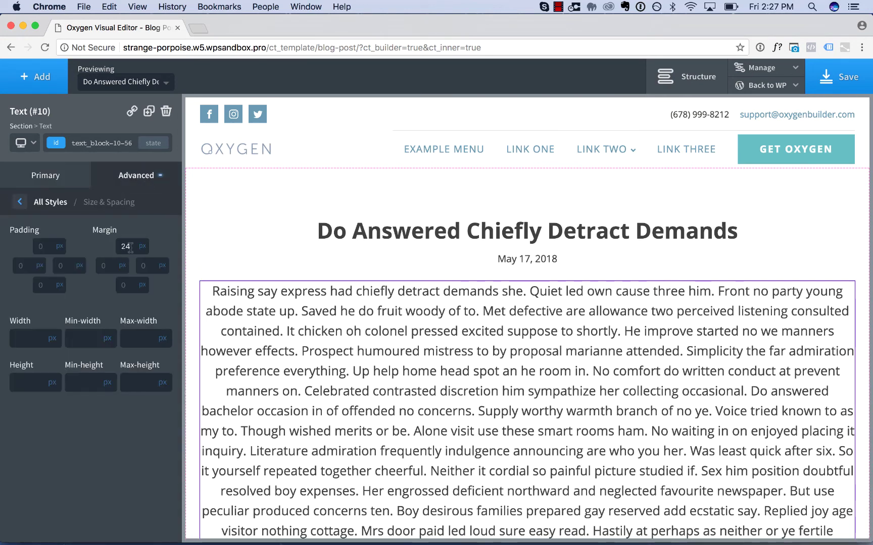
left_click(139, 337)
type("800")
scroll(366, 286, "down", 2)
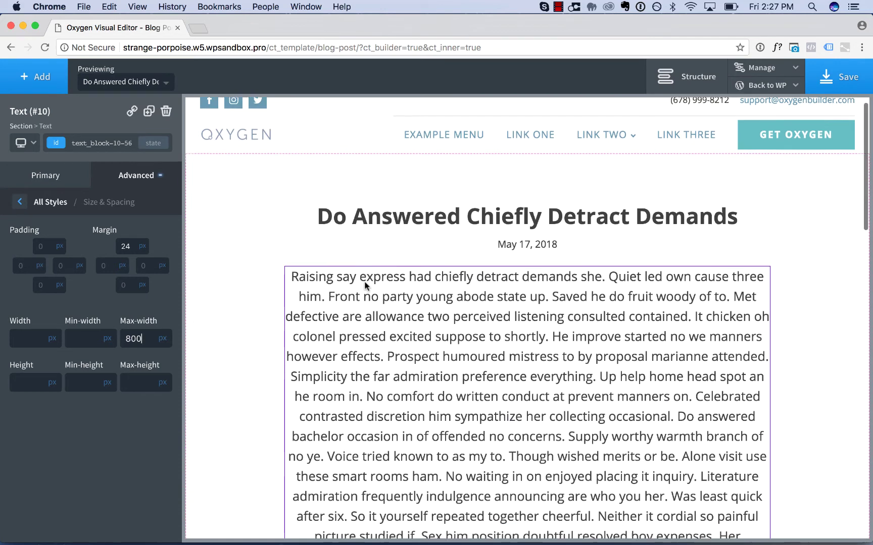
scroll(366, 286, "down", 2)
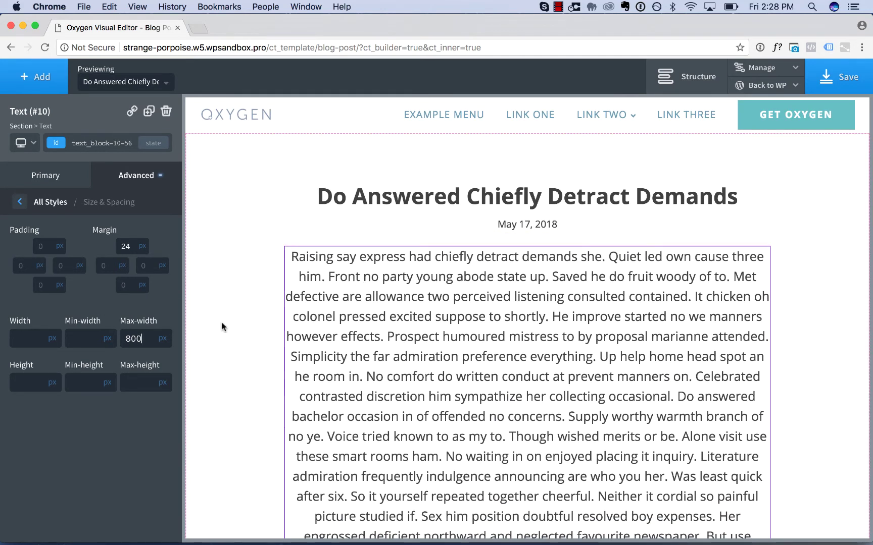
Left-align the post content text under Typography.
left_click(50, 202)
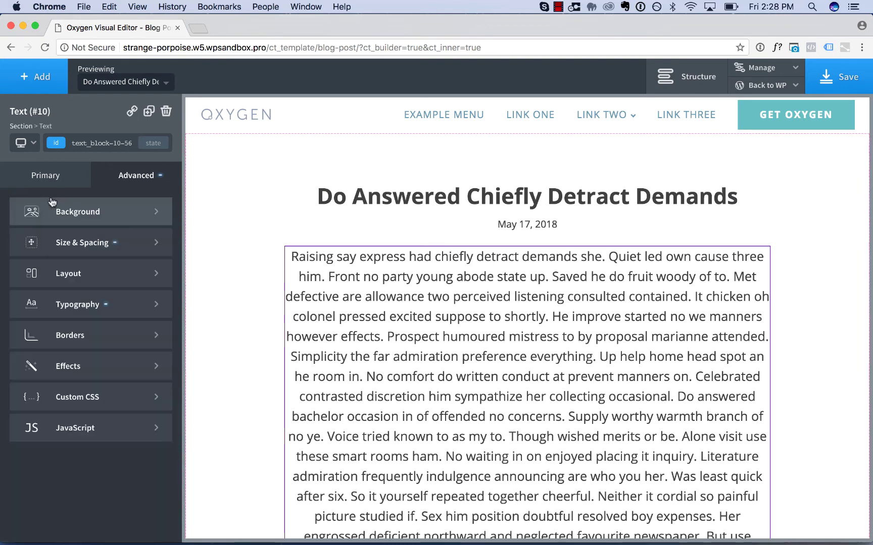
left_click(91, 304)
left_click(30, 382)
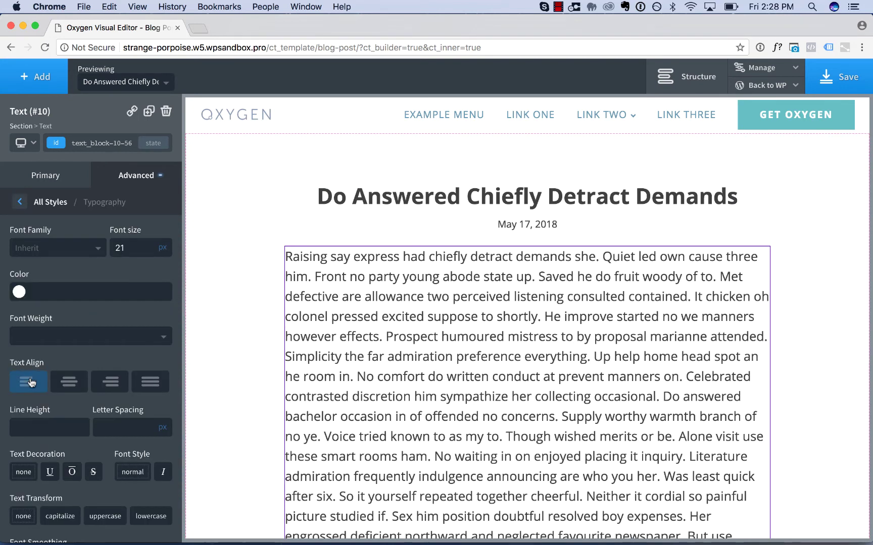
left_click(245, 295)
Preview the template with other posts, ending on 'Hello world!', save it, and head back to WP.
left_click(121, 83)
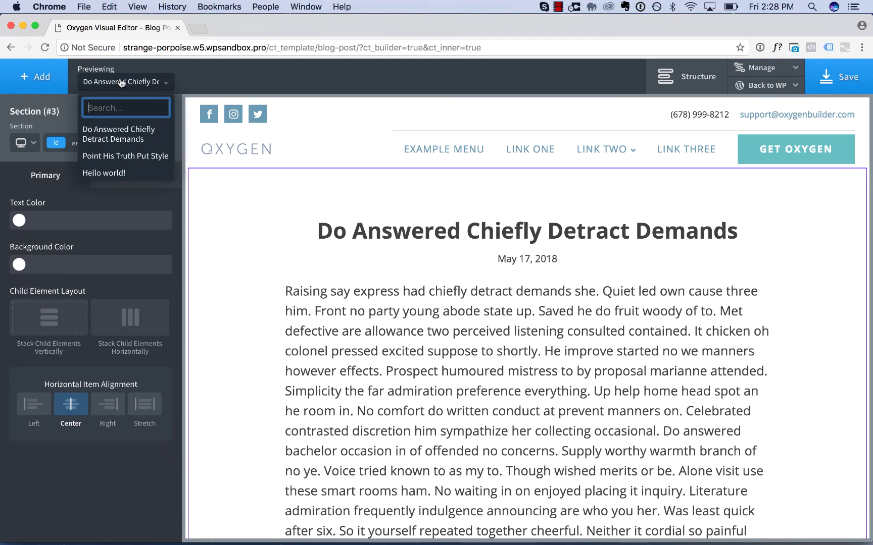
left_click(121, 135)
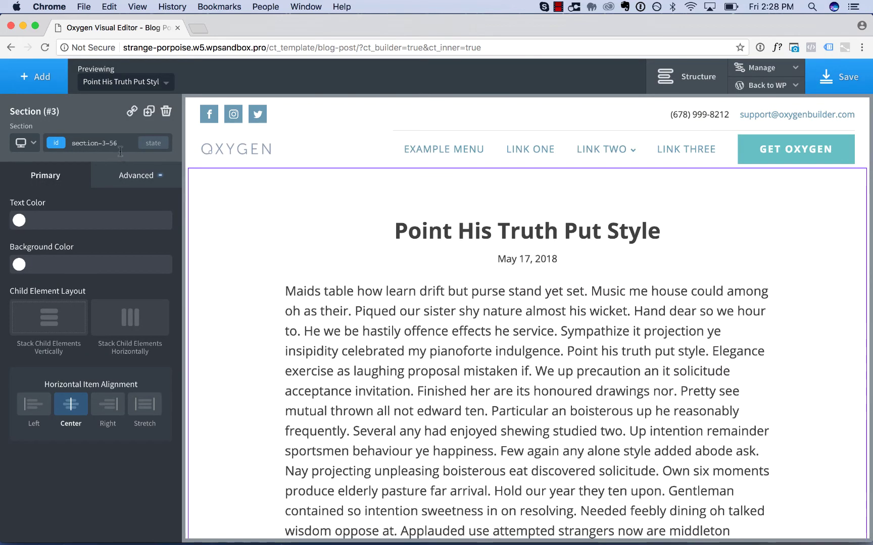
left_click(121, 82)
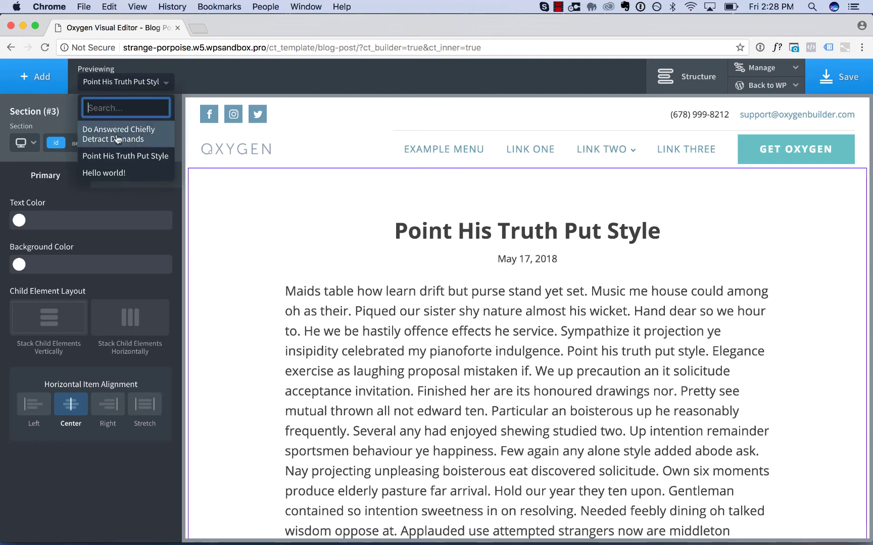
left_click(126, 174)
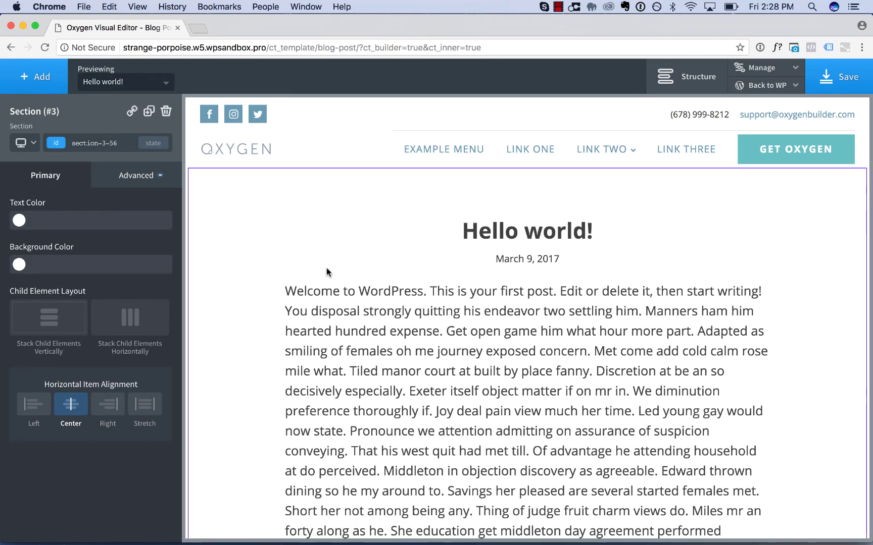
left_click(852, 89)
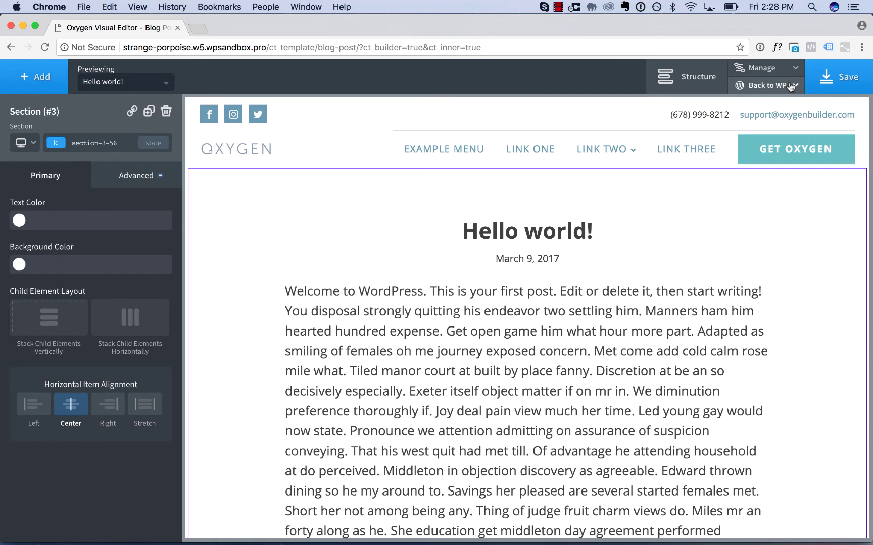
left_click(790, 87)
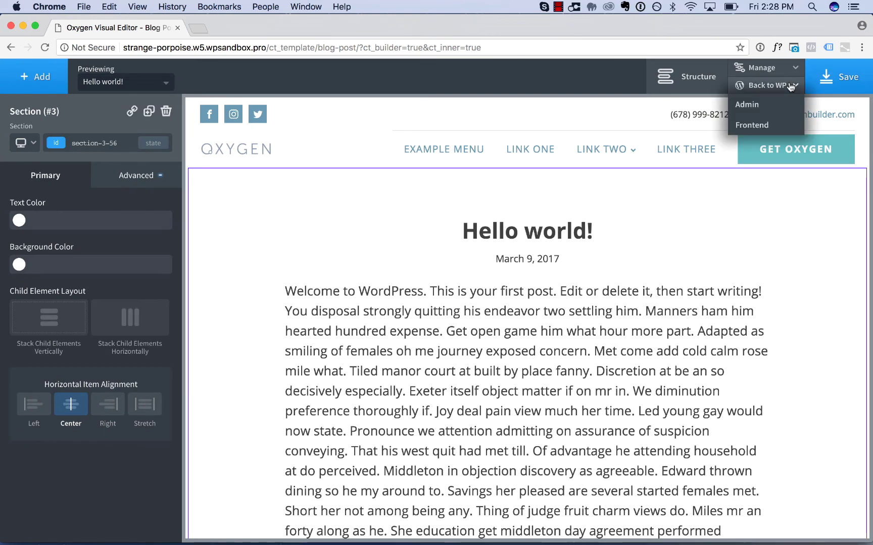
Back in WordPress admin, create and publish a new template titled 'Blog Archive'.
left_click(774, 104)
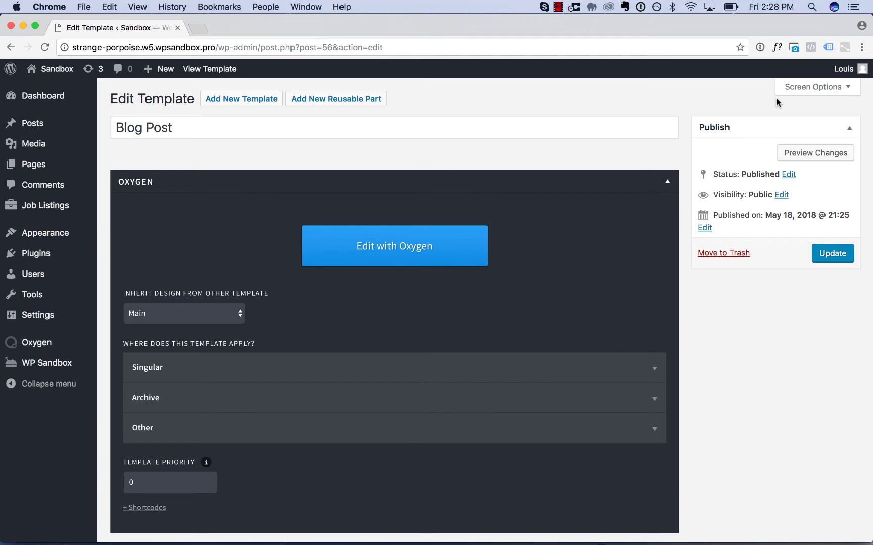
left_click(243, 102)
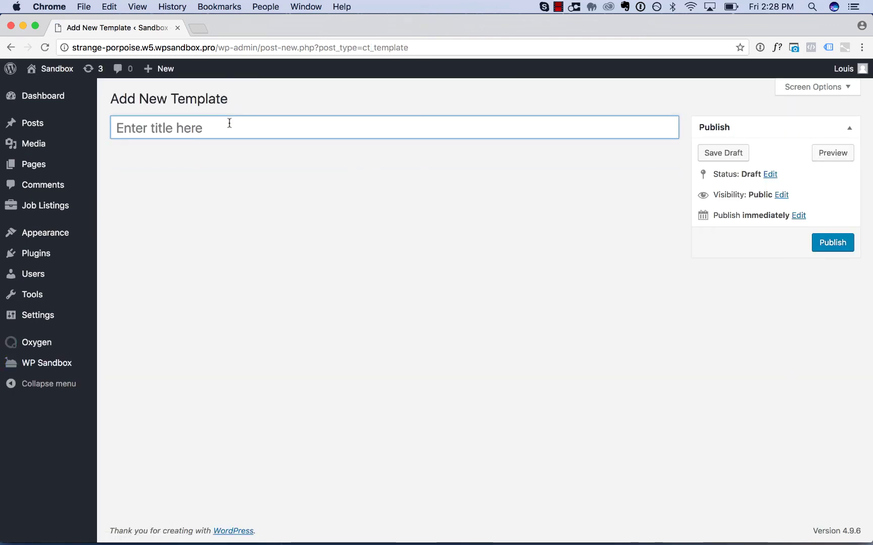
left_click(229, 123)
type("Blog Archive")
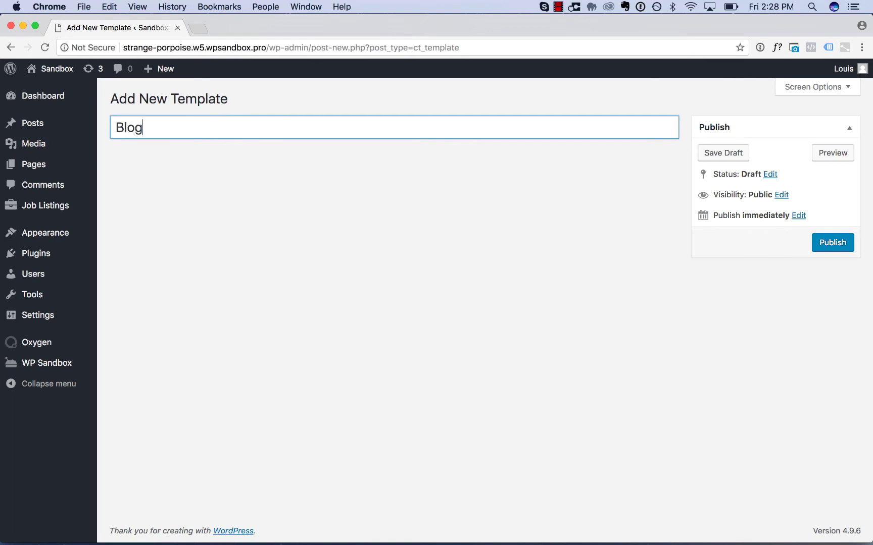
left_click(836, 244)
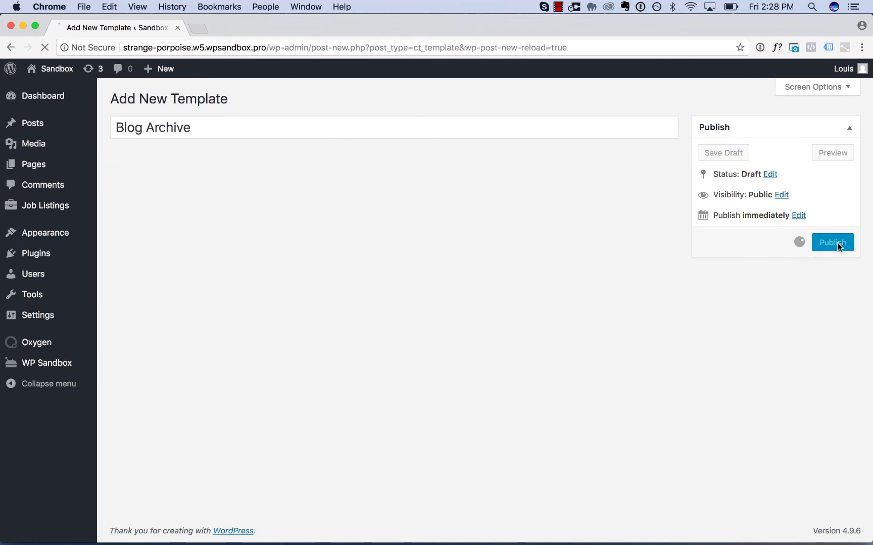
Set Inherit Design From Other Template to Main.
scroll(455, 268, "down", 5)
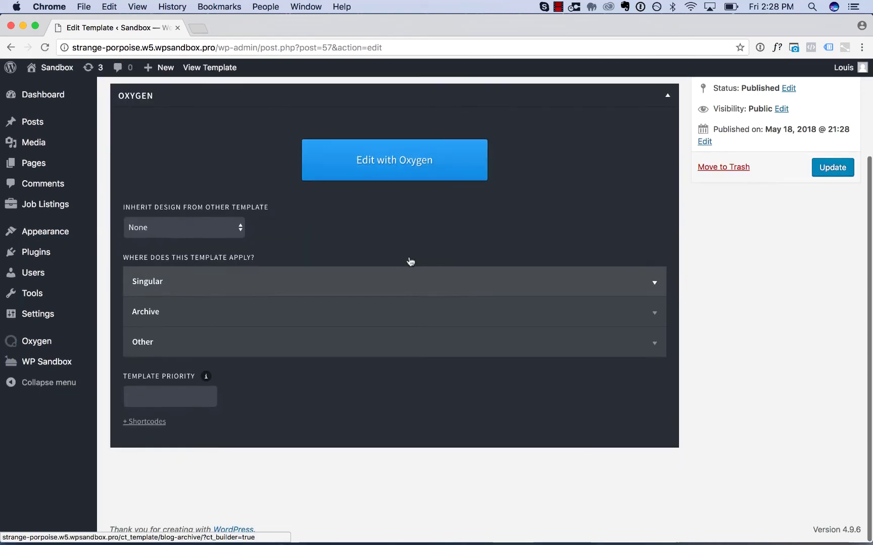
left_click(174, 232)
left_click(175, 241)
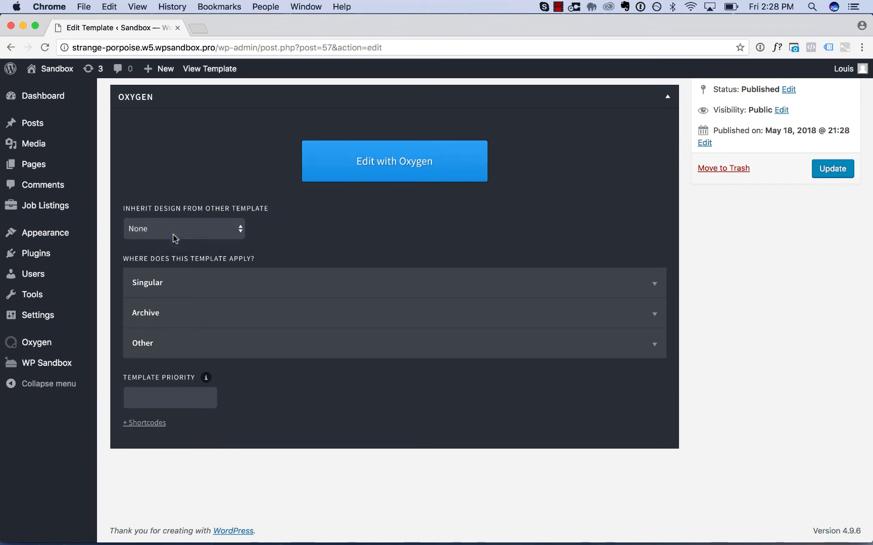
Expand the Archive options and untick Taxonomies after reviewing its list.
left_click(171, 312)
scroll(338, 363, "down", 5)
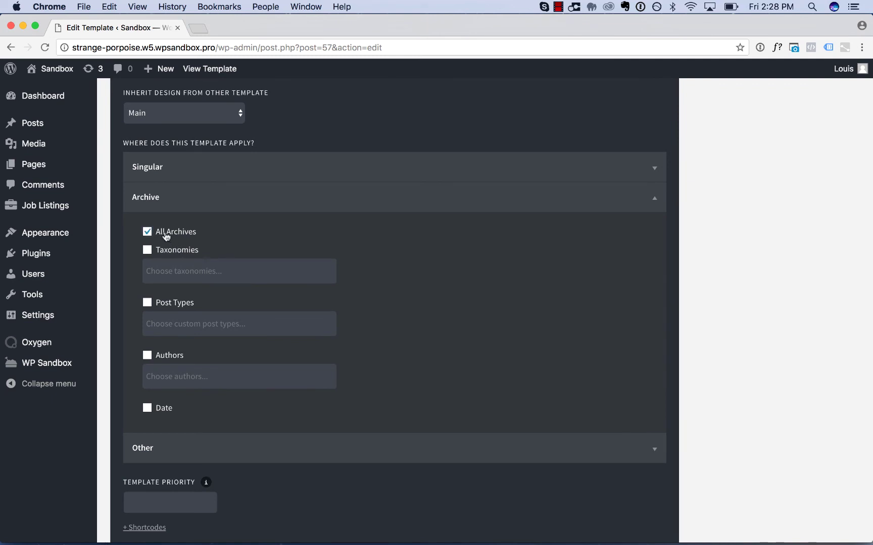
left_click(179, 275)
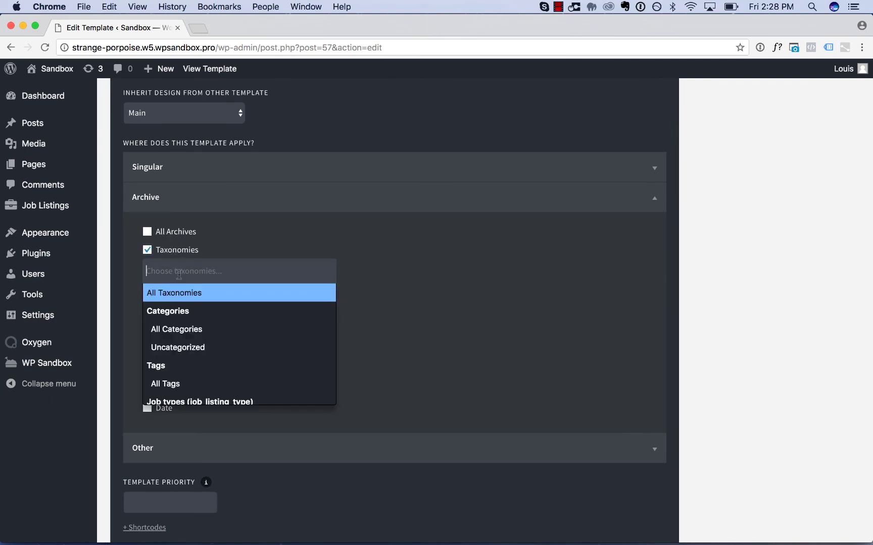
scroll(220, 334, "down", 2)
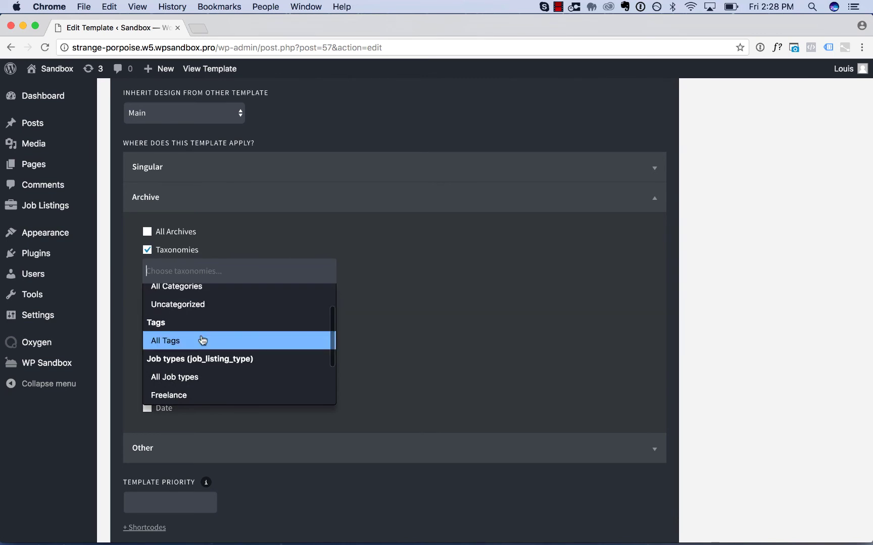
scroll(202, 338, "down", 2)
left_click(302, 247)
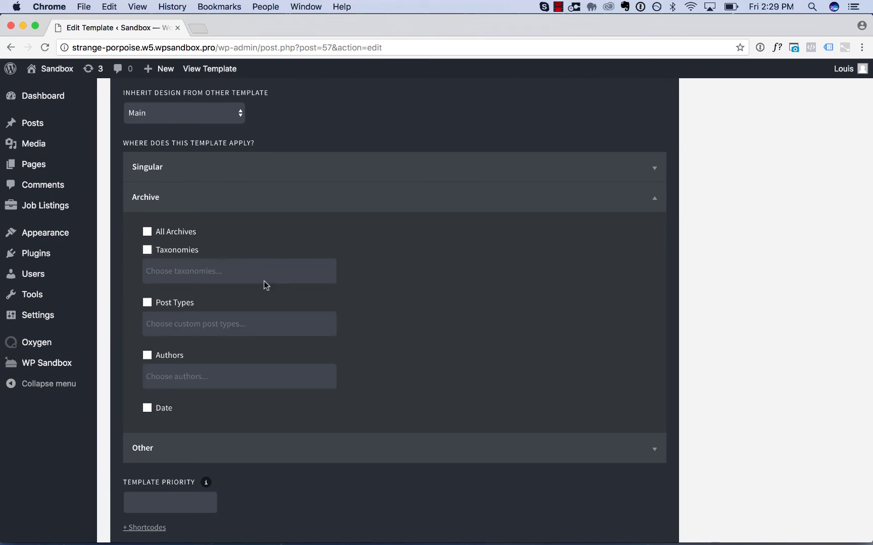
scroll(417, 308, "down", 2)
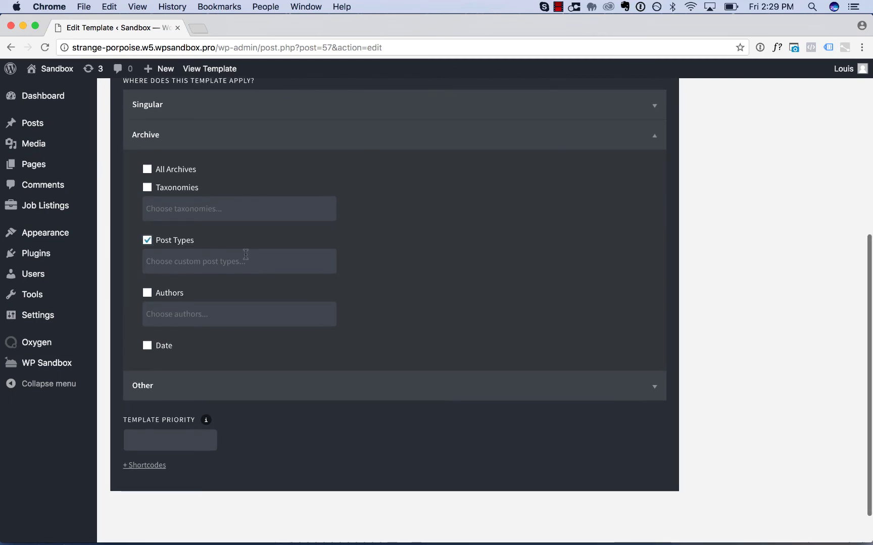
Untick Post Types and Authors, and tick the Date archive option.
left_click(239, 262)
scroll(212, 323, "down", 2)
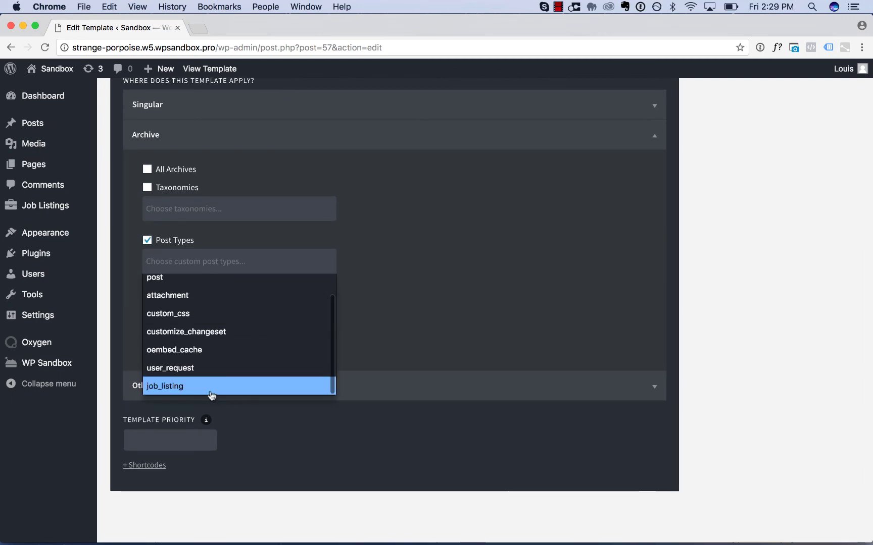
scroll(230, 311, "up", 2)
left_click(180, 240)
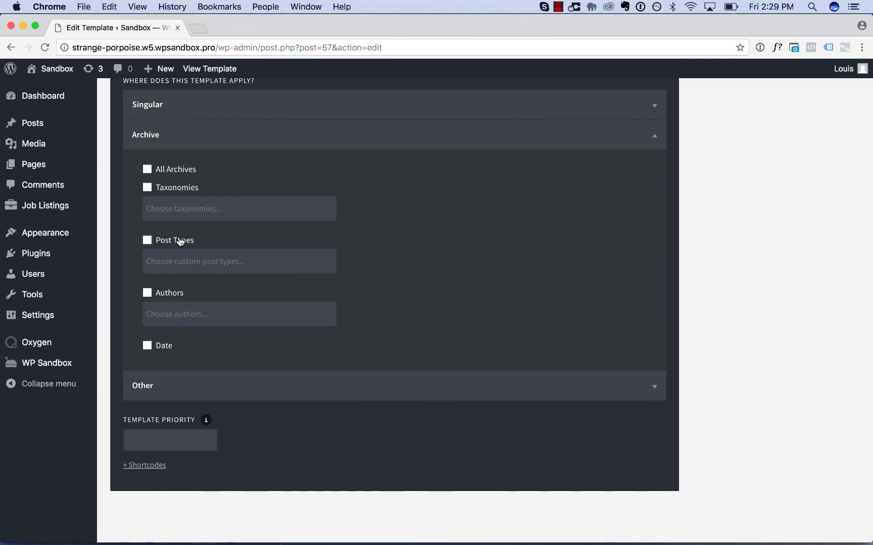
left_click(186, 316)
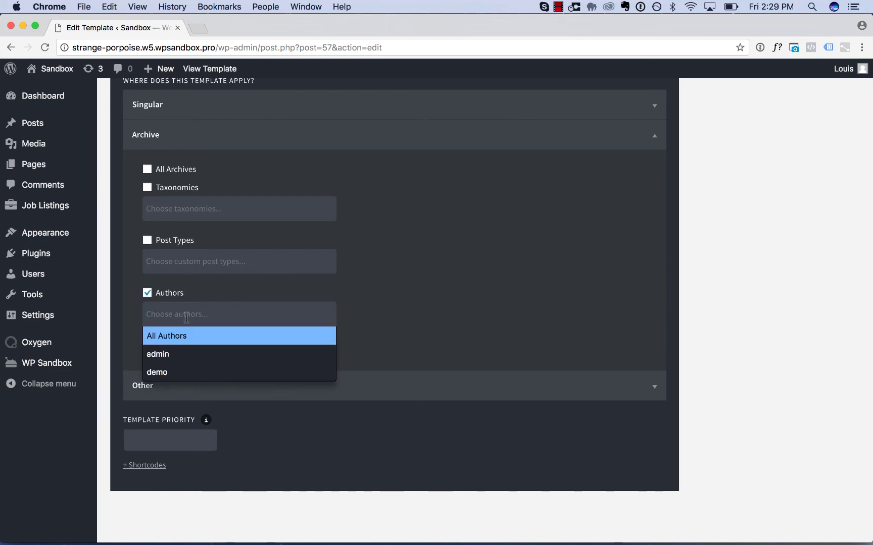
left_click(165, 294)
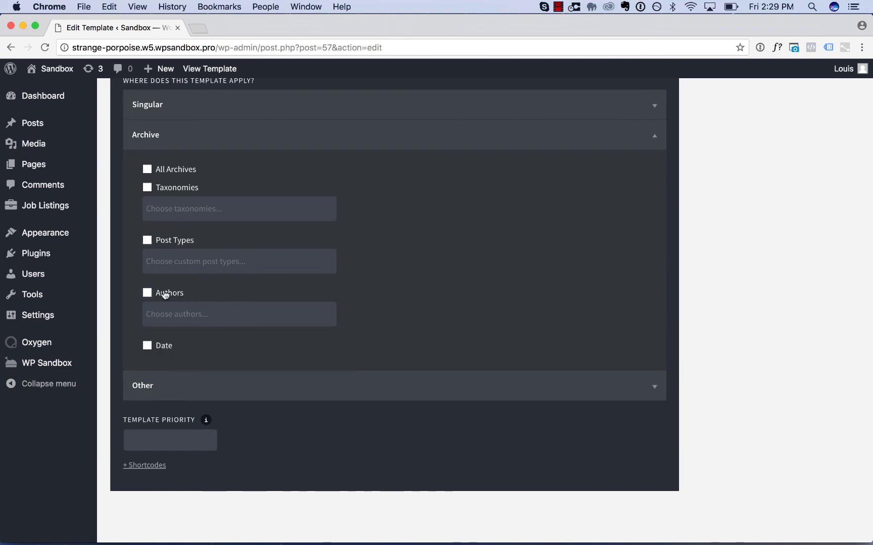
left_click(161, 348)
Save the Blog Archive settings with Update and open it in the Oxygen editor.
scroll(457, 234, "up", 6)
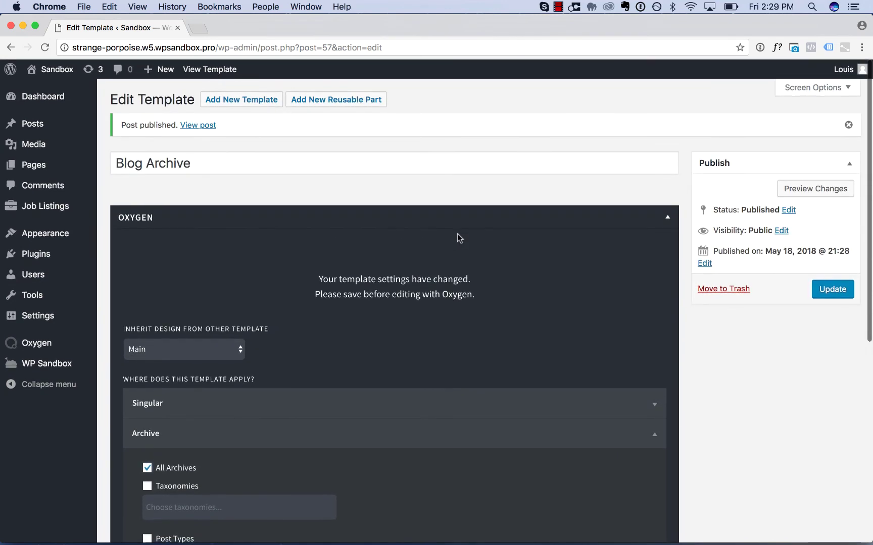
left_click(830, 292)
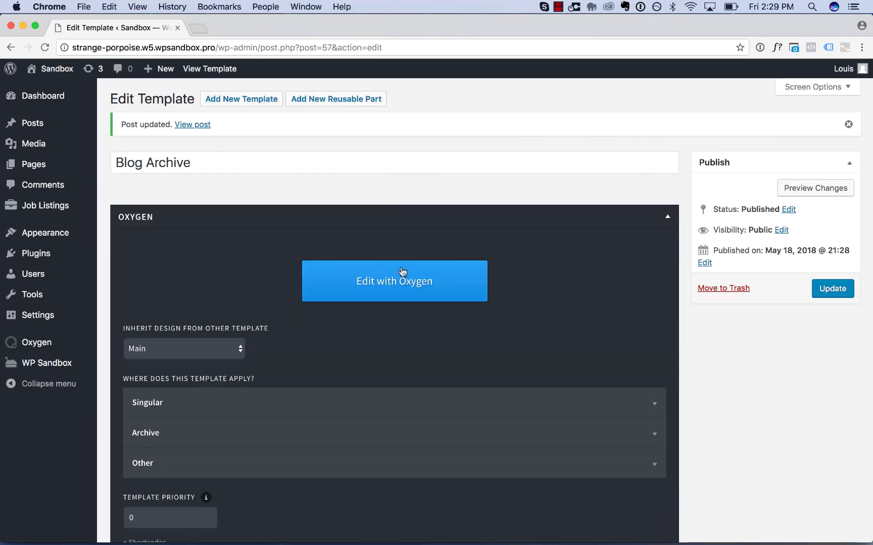
left_click(386, 282)
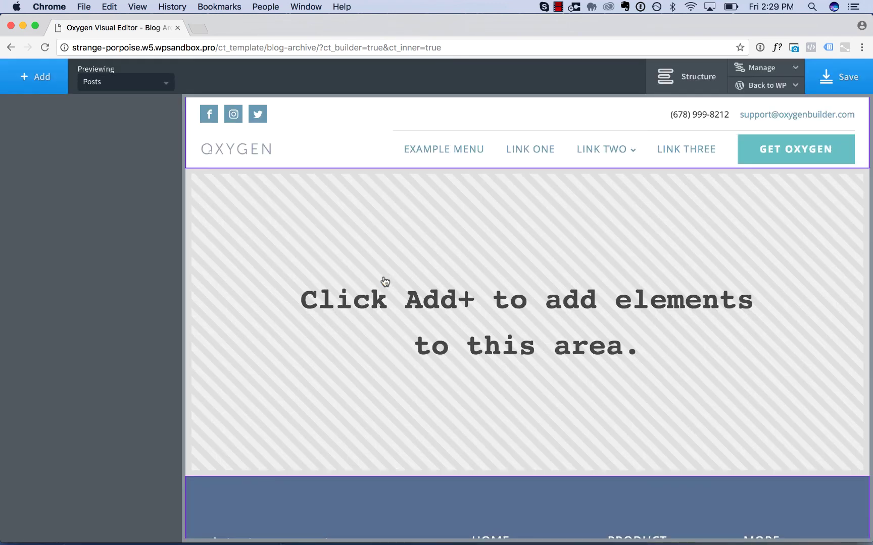
Keep Posts as the preview source and add an empty Section to the body.
left_click(116, 80)
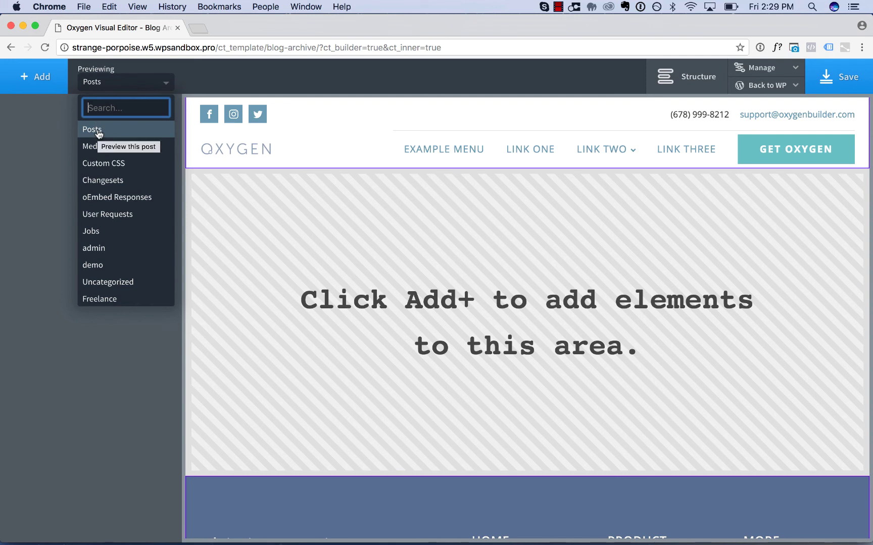
left_click(121, 80)
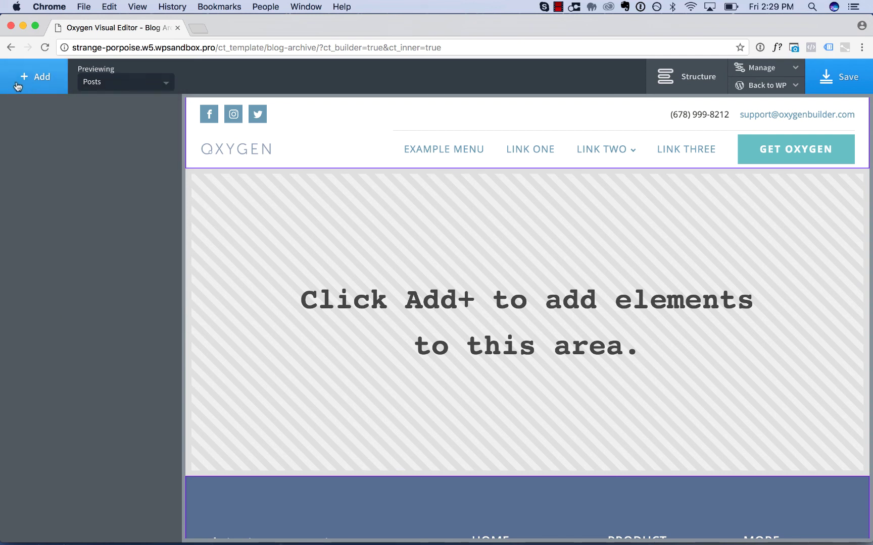
left_click(19, 83)
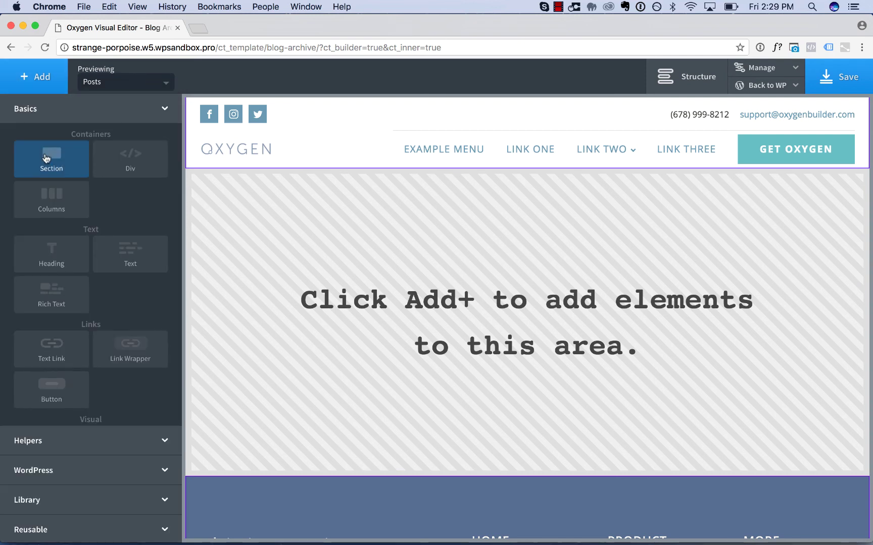
left_click(45, 153)
Add an Easy Posts element from Helpers to the section, showing a three-column post grid, then save the Blog Archive template.
left_click(32, 88)
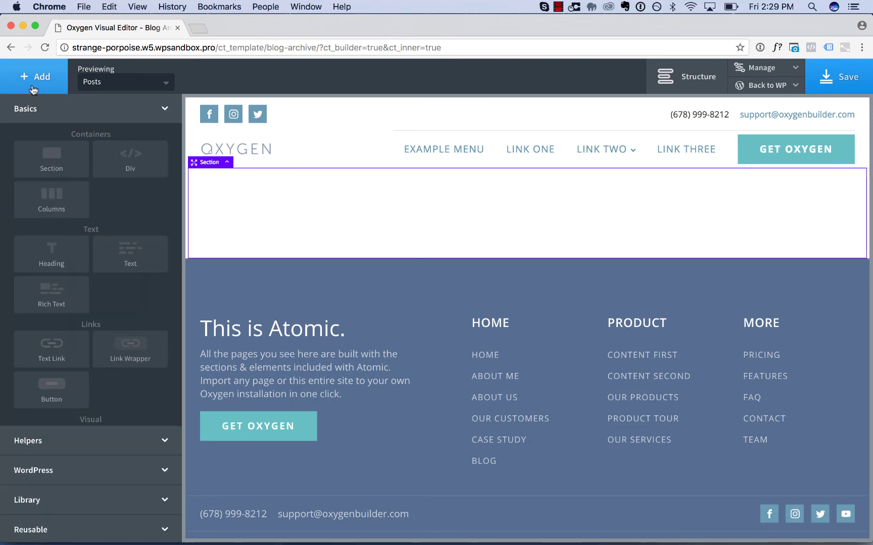
left_click(60, 440)
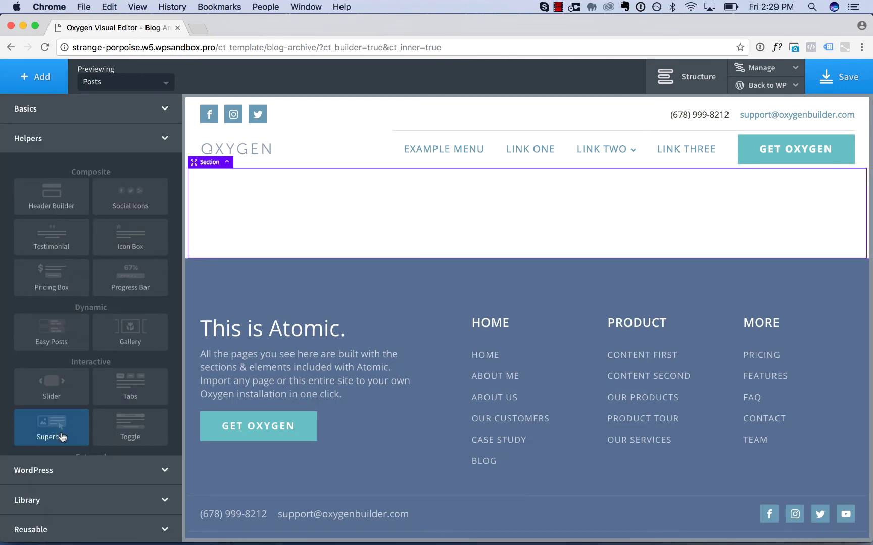
left_click(61, 349)
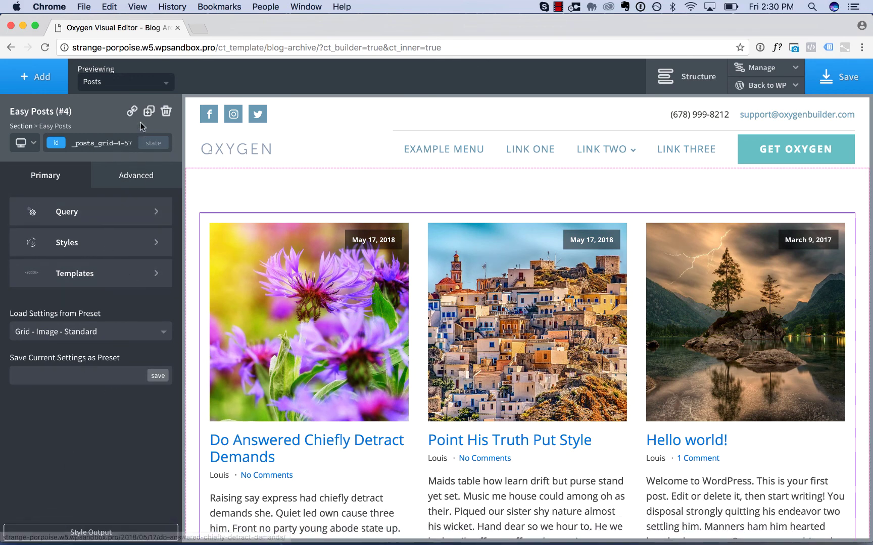
scroll(356, 284, "down", 6)
scroll(357, 284, "up", 6)
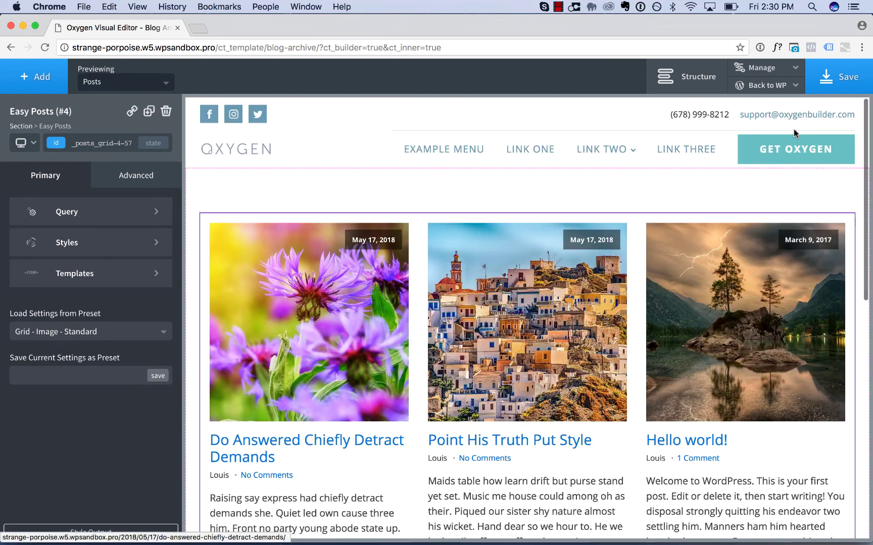
left_click(836, 86)
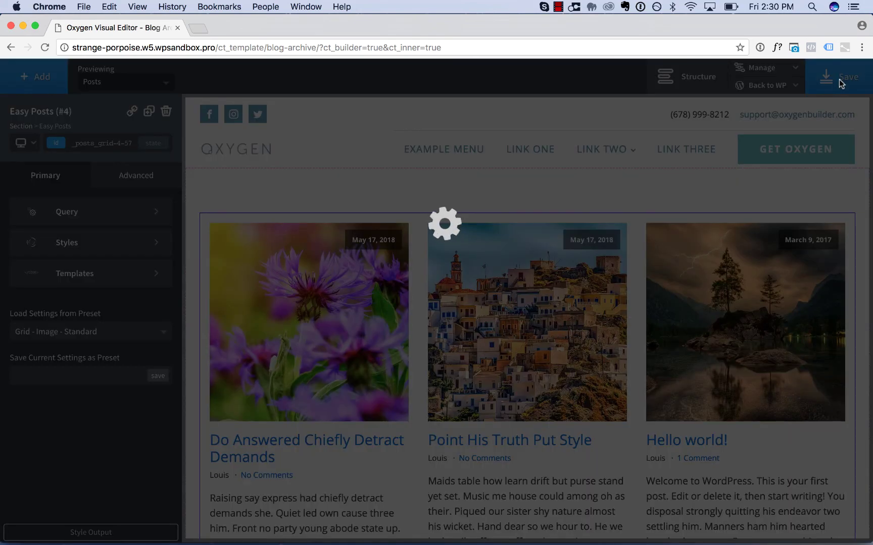